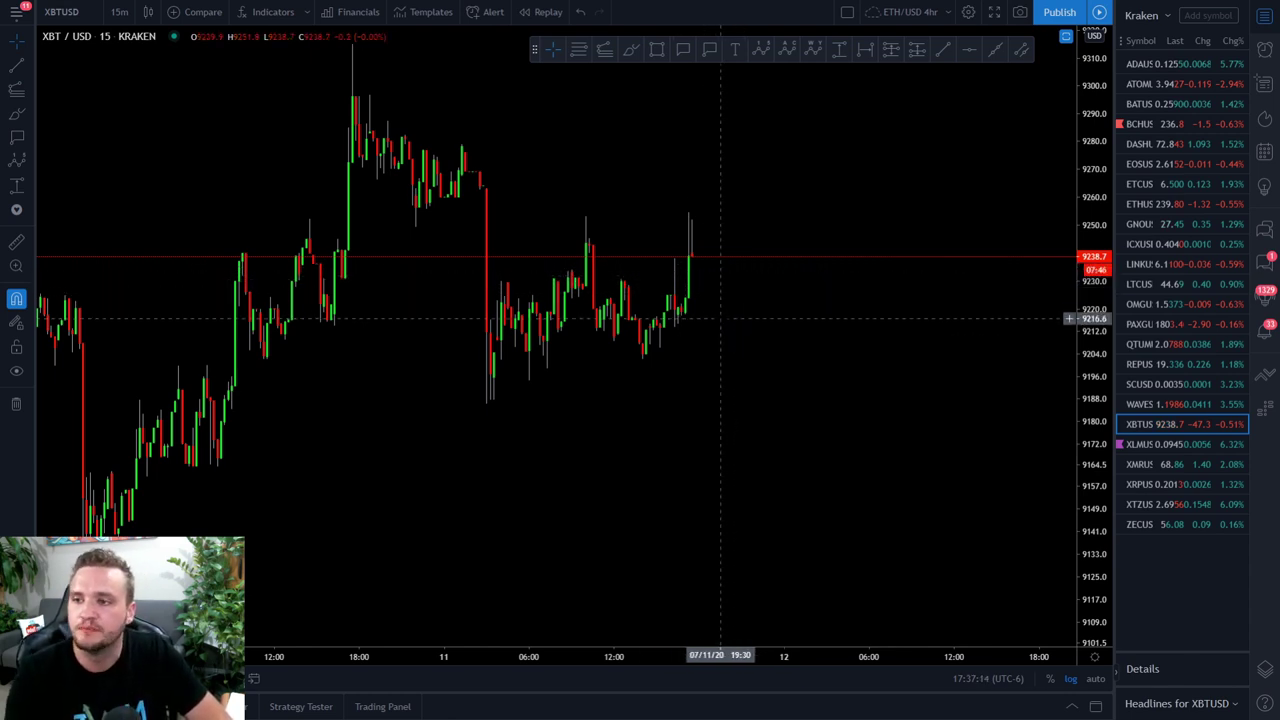
# Step: Pan back through the days 8–11 price history, then return to the latest bars
pyautogui.moveTo(648, 399); pyautogui.dragTo(740, 434)
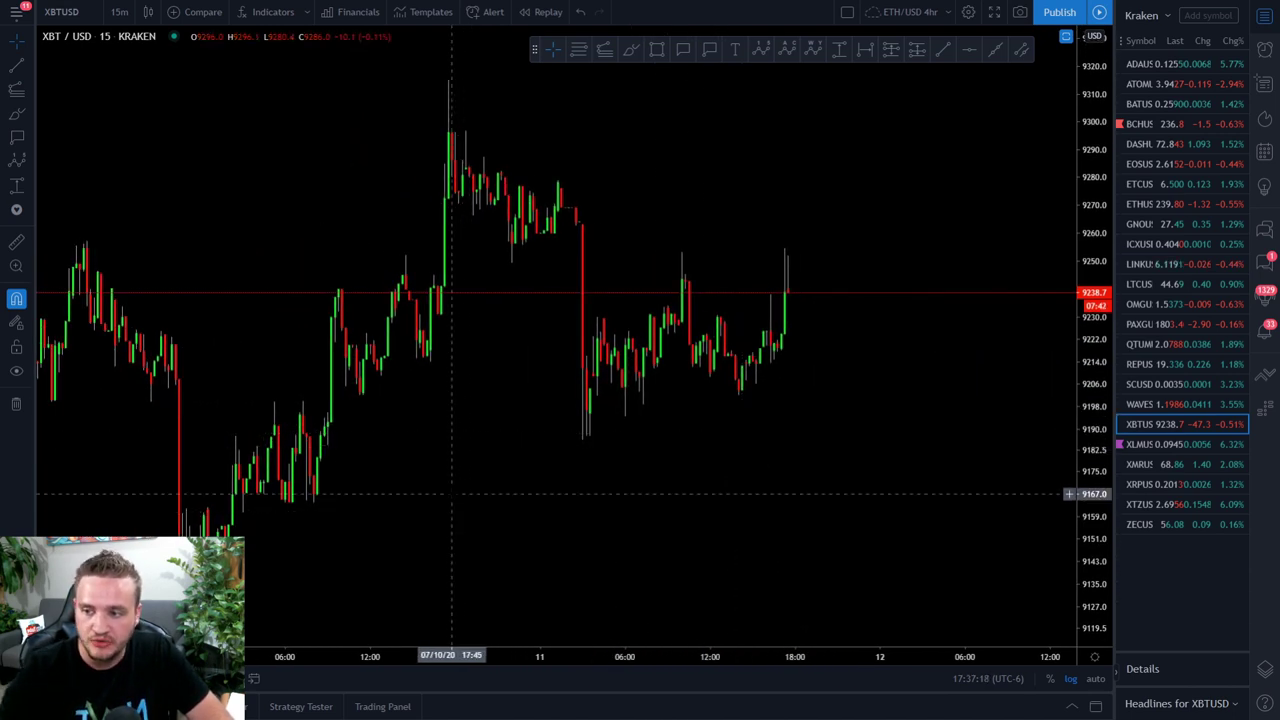
pyautogui.moveTo(449, 491); pyautogui.dragTo(894, 490)
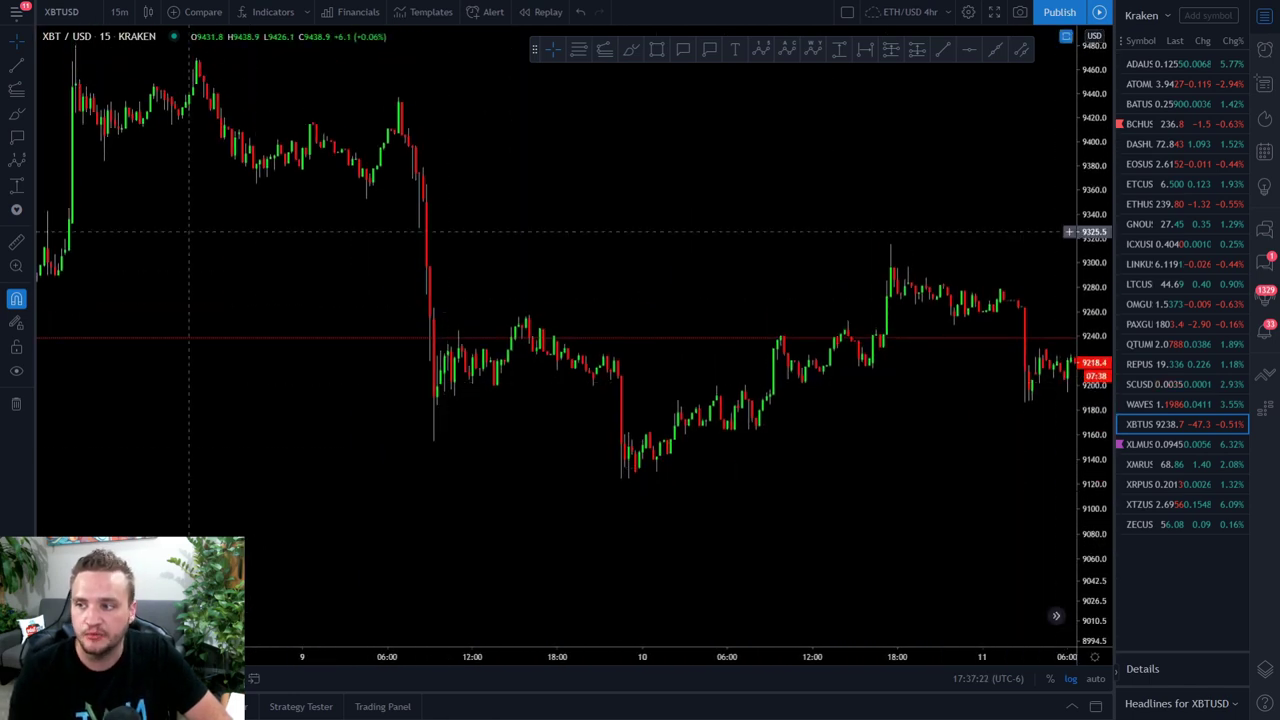
pyautogui.moveTo(220, 300); pyautogui.dragTo(681, 233)
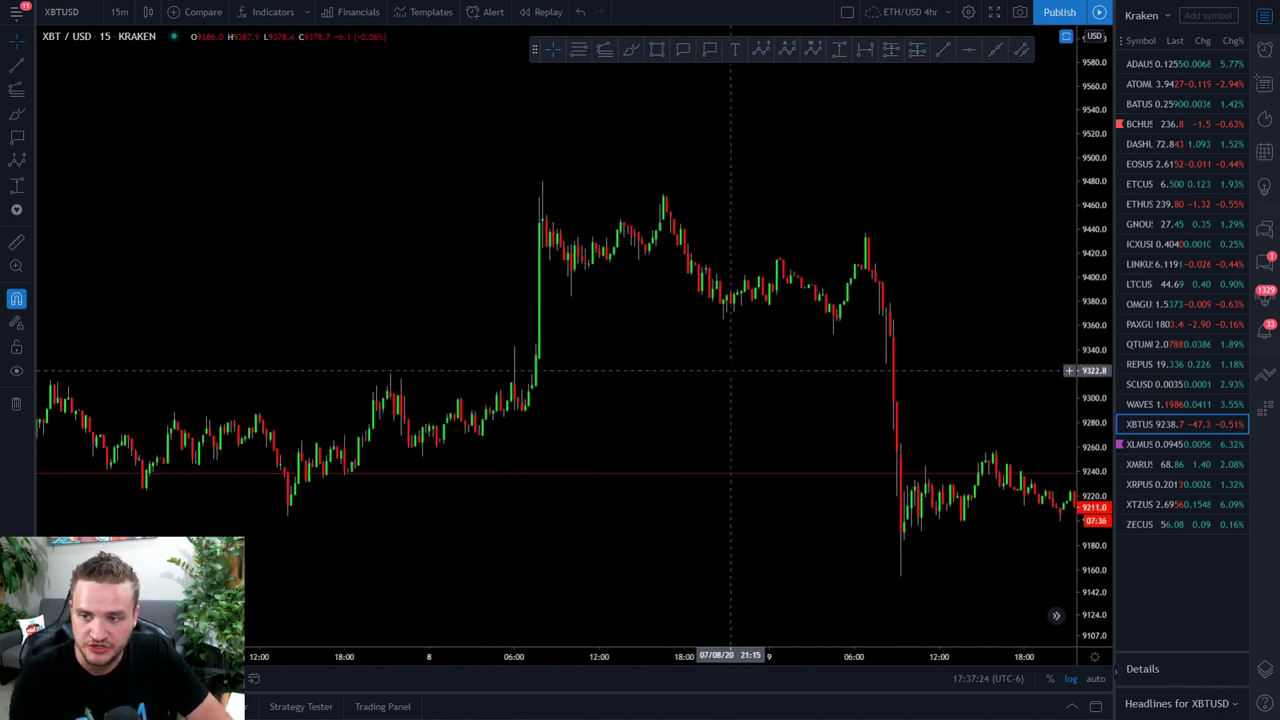
pyautogui.moveTo(731, 371); pyautogui.dragTo(646, 365)
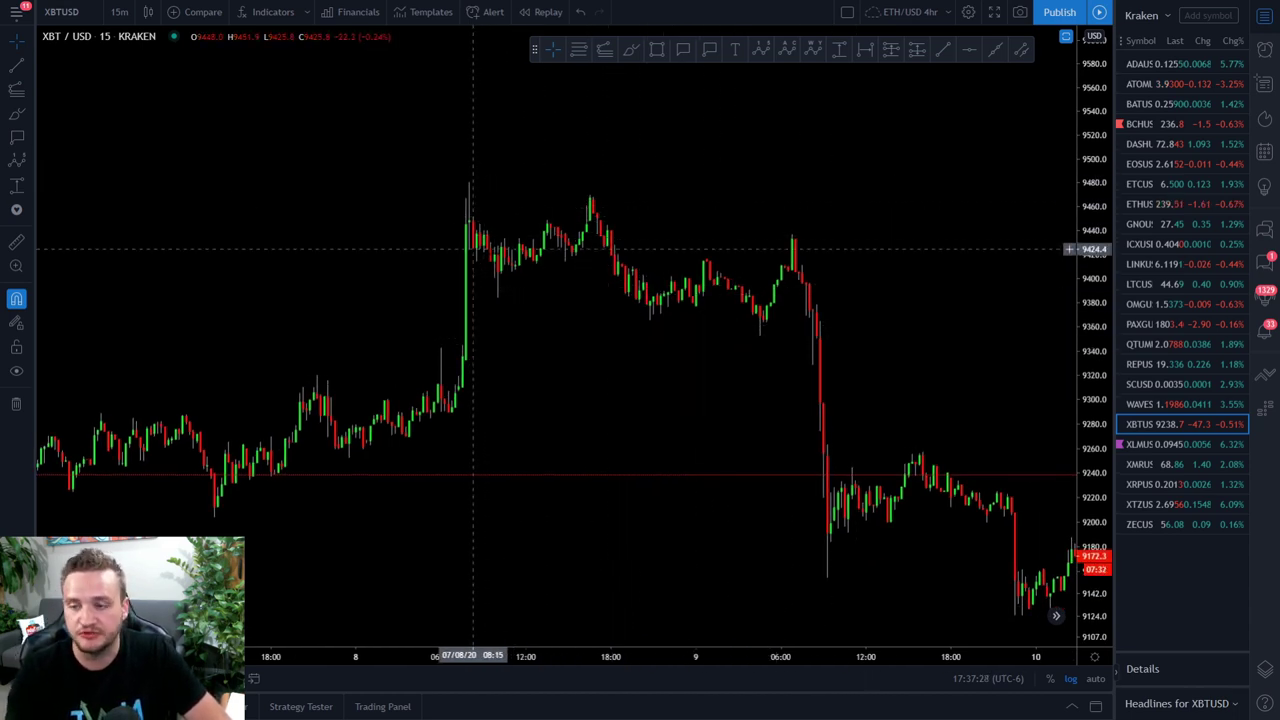
pyautogui.moveTo(739, 431)
pyautogui.mouseDown()
pyautogui.moveTo(723, 391)
pyautogui.moveTo(509, 317)
pyautogui.mouseUp()
pyautogui.moveTo(951, 309); pyautogui.dragTo(325, 268)
pyautogui.scroll(-5, 480, 260)
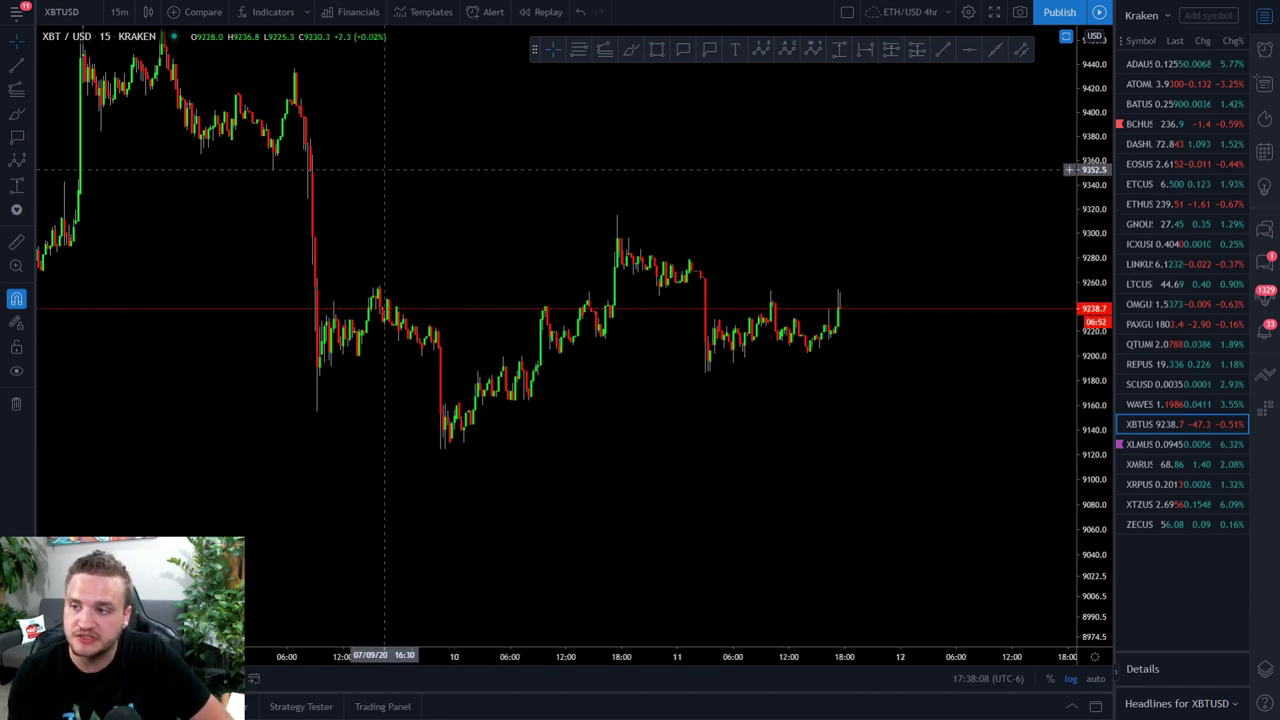
pyautogui.moveTo(385, 306); pyautogui.dragTo(717, 306)
pyautogui.moveTo(835, 364); pyautogui.dragTo(626, 310)
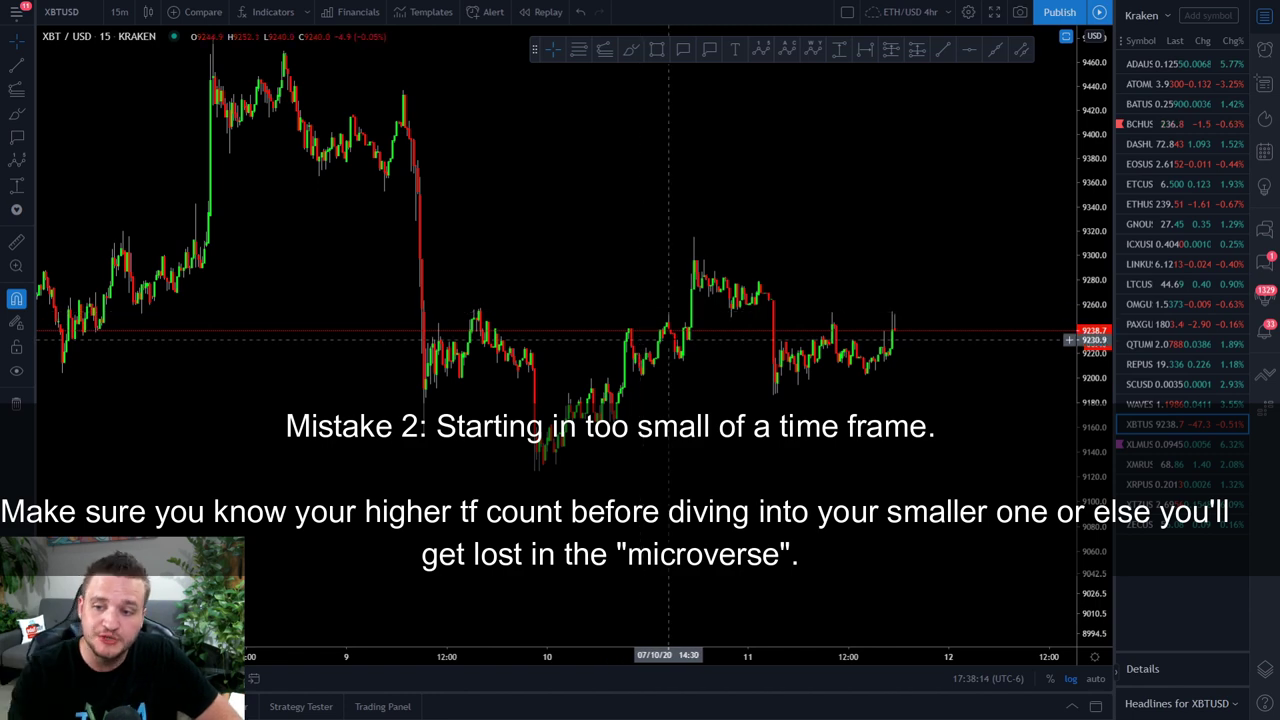
pyautogui.scroll(-1, 668, 336)
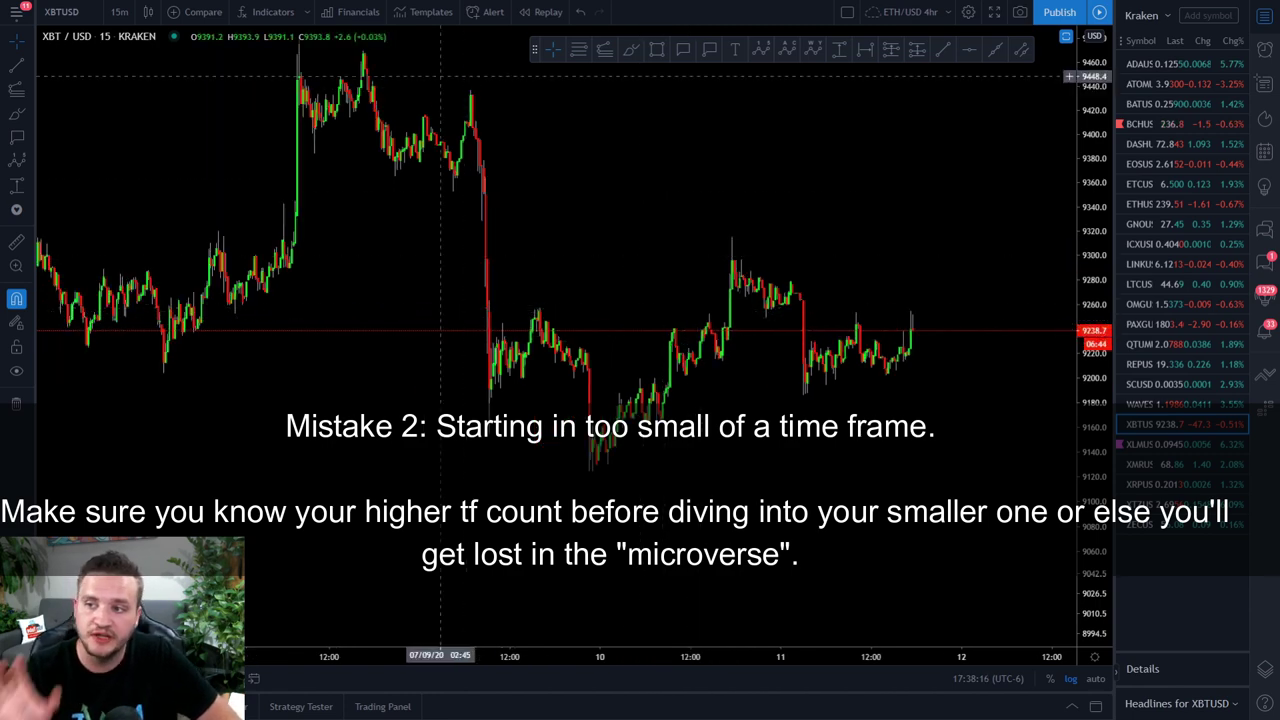
pyautogui.moveTo(856, 282); pyautogui.dragTo(828, 305)
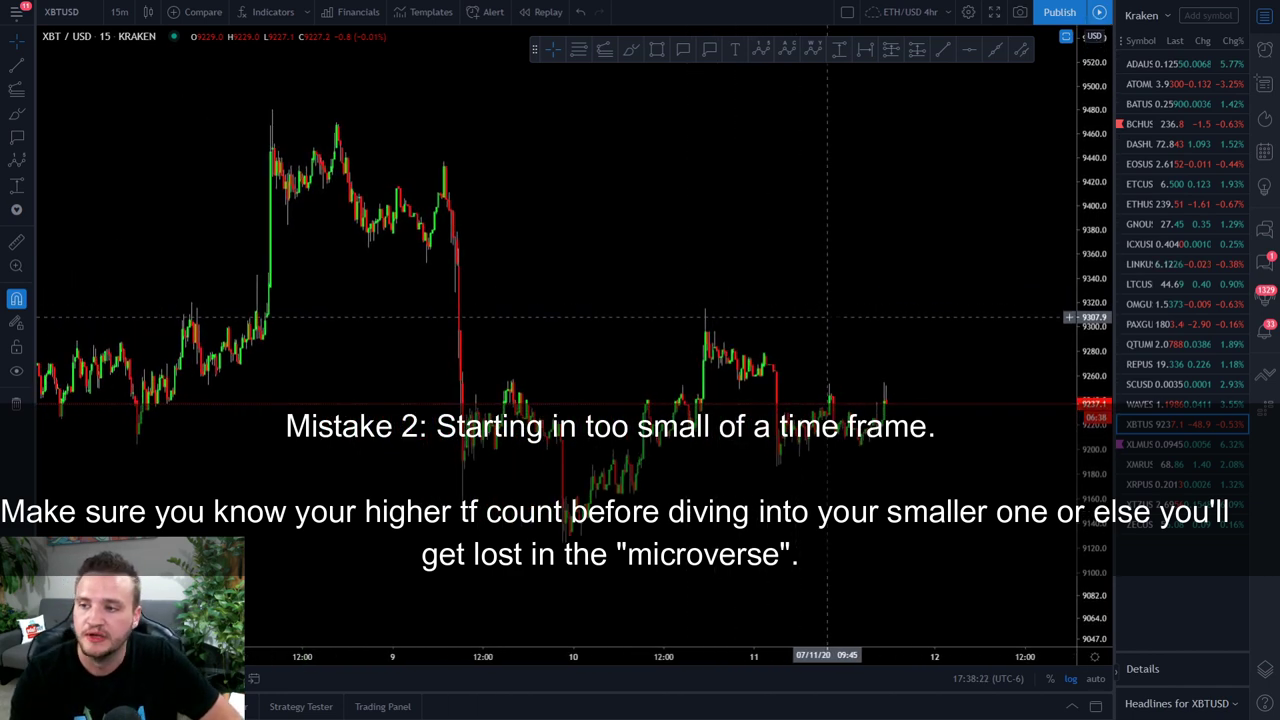
pyautogui.scroll(-1, 745, 311)
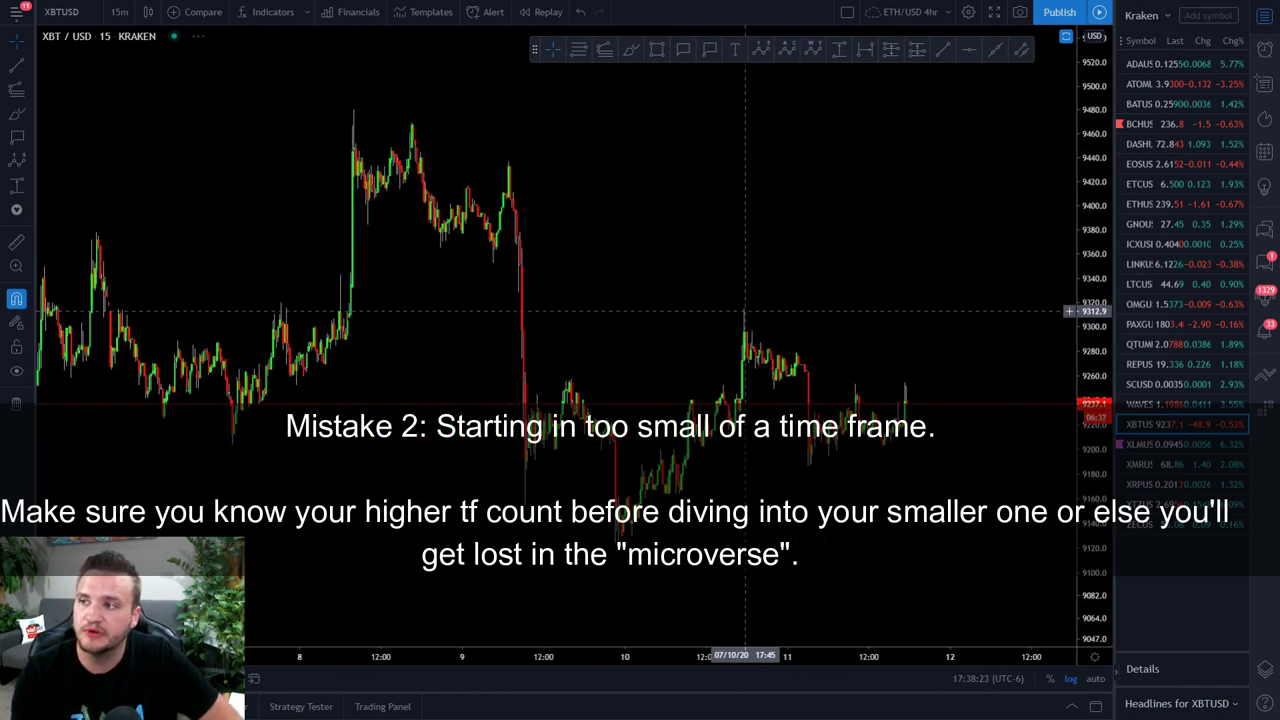
# Step: Switch the XBT/USD chart to the 4-hour timeframe
pyautogui.click(119, 12)
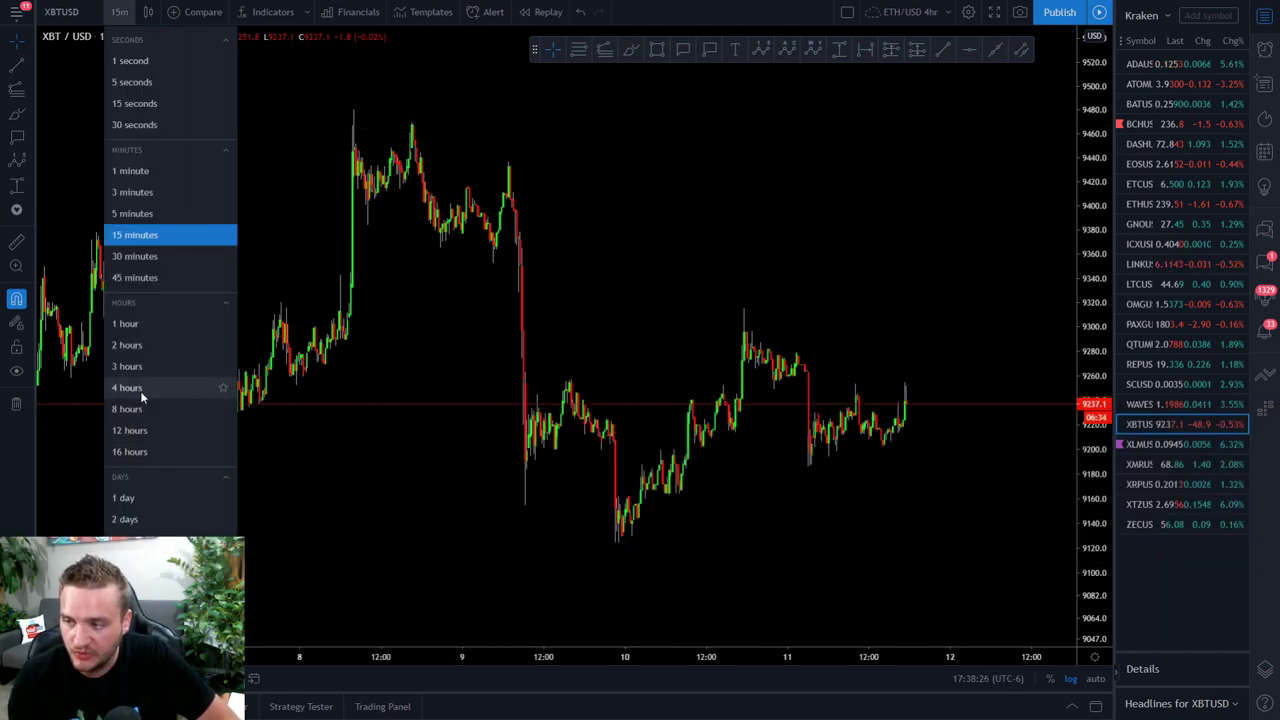
pyautogui.click(127, 387)
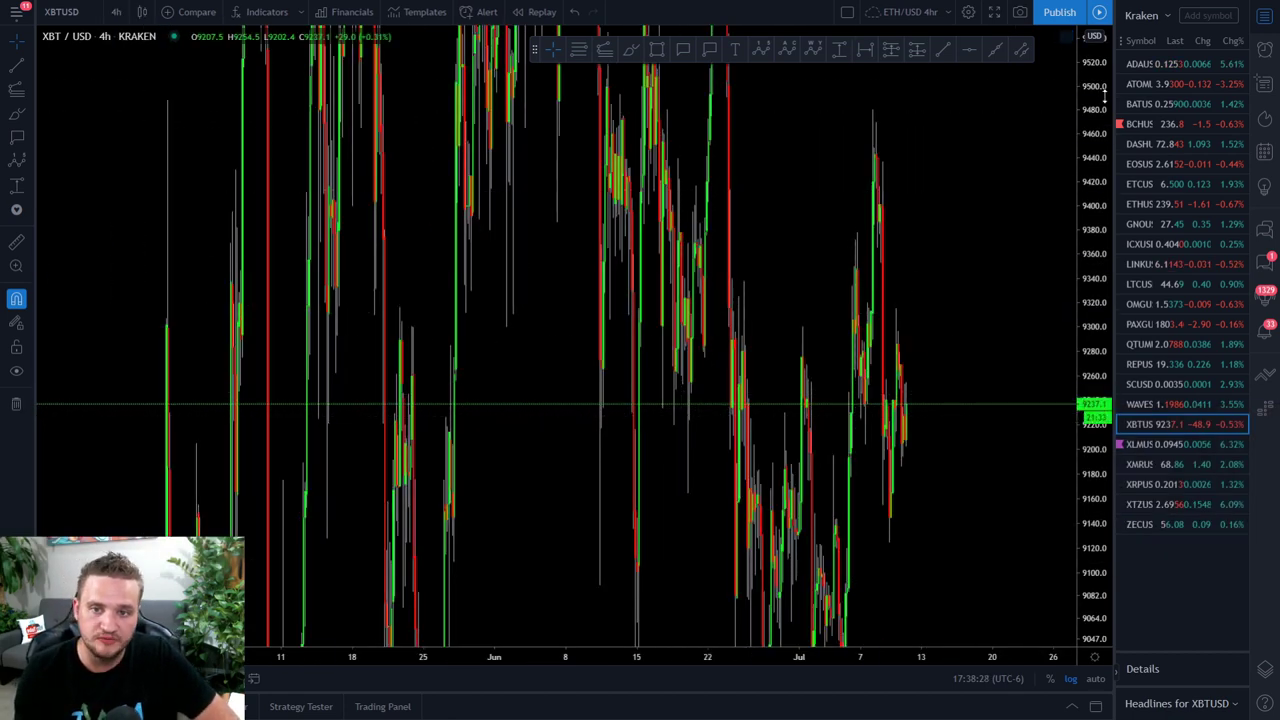
pyautogui.scroll(2, 944, 539)
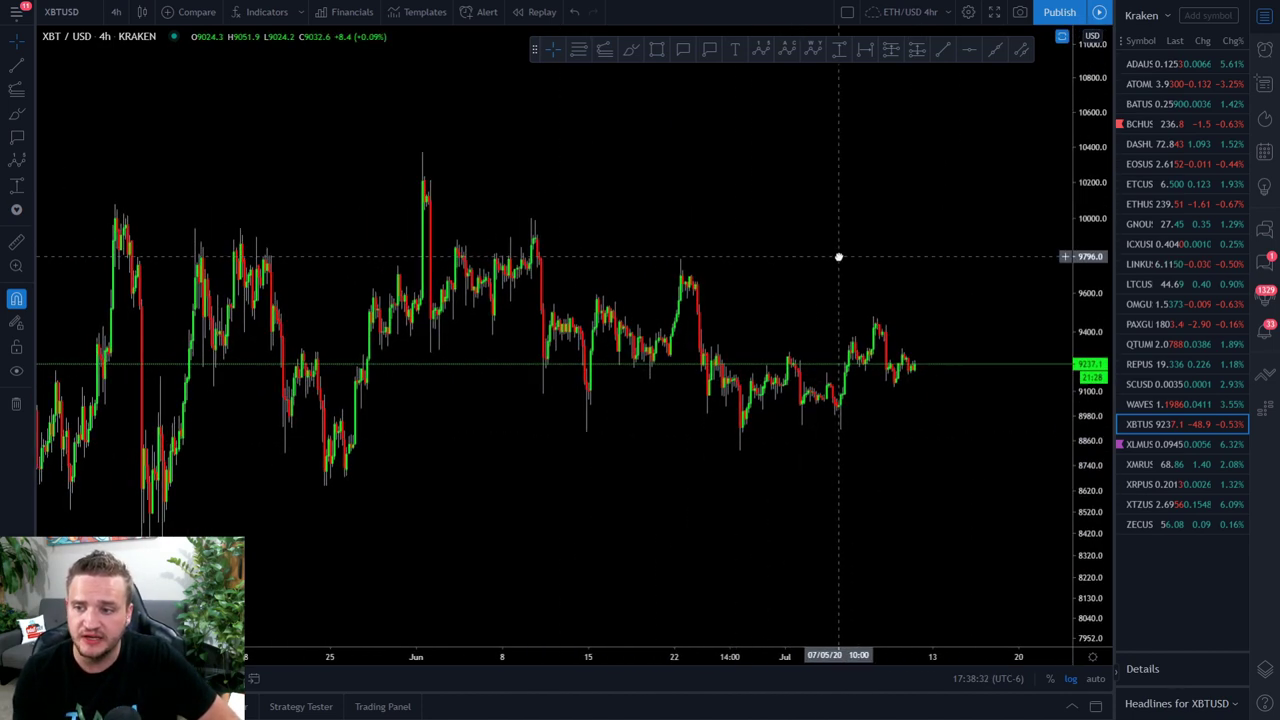
pyautogui.moveTo(790, 261); pyautogui.dragTo(837, 258)
# Step: Circle the late-June to early-July sideways range with a yellow freehand ellipse
pyautogui.click(16, 113)
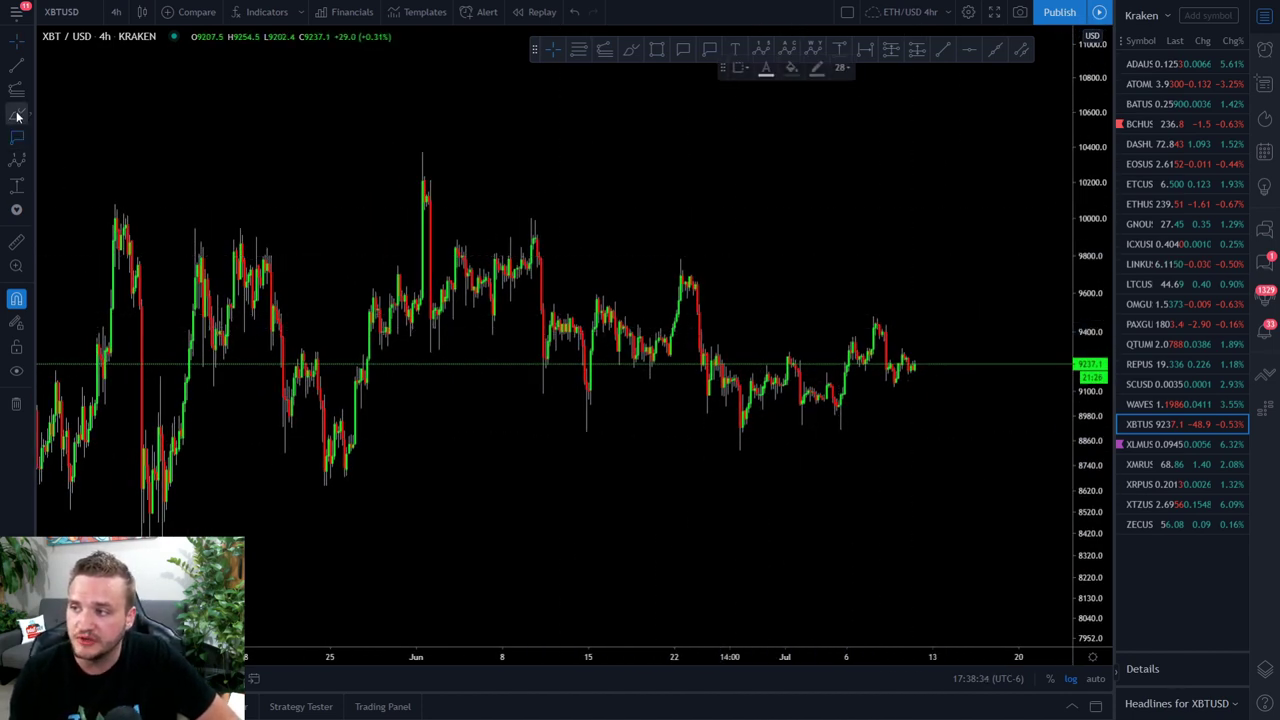
pyautogui.moveTo(722, 383); pyautogui.dragTo(922, 325)
pyautogui.moveTo(722, 385); pyautogui.dragTo(808, 316)
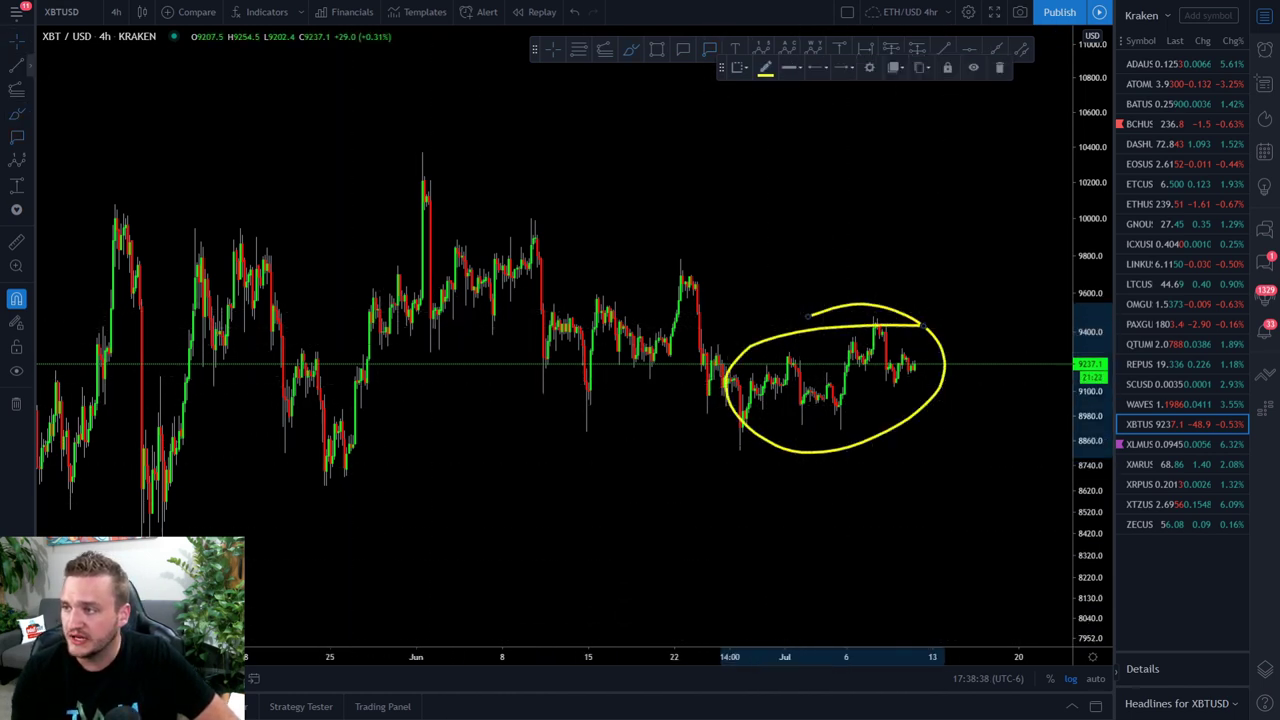
pyautogui.moveTo(193, 455)
pyautogui.mouseDown()
pyautogui.moveTo(572, 457)
pyautogui.moveTo(497, 450)
pyautogui.mouseUp()
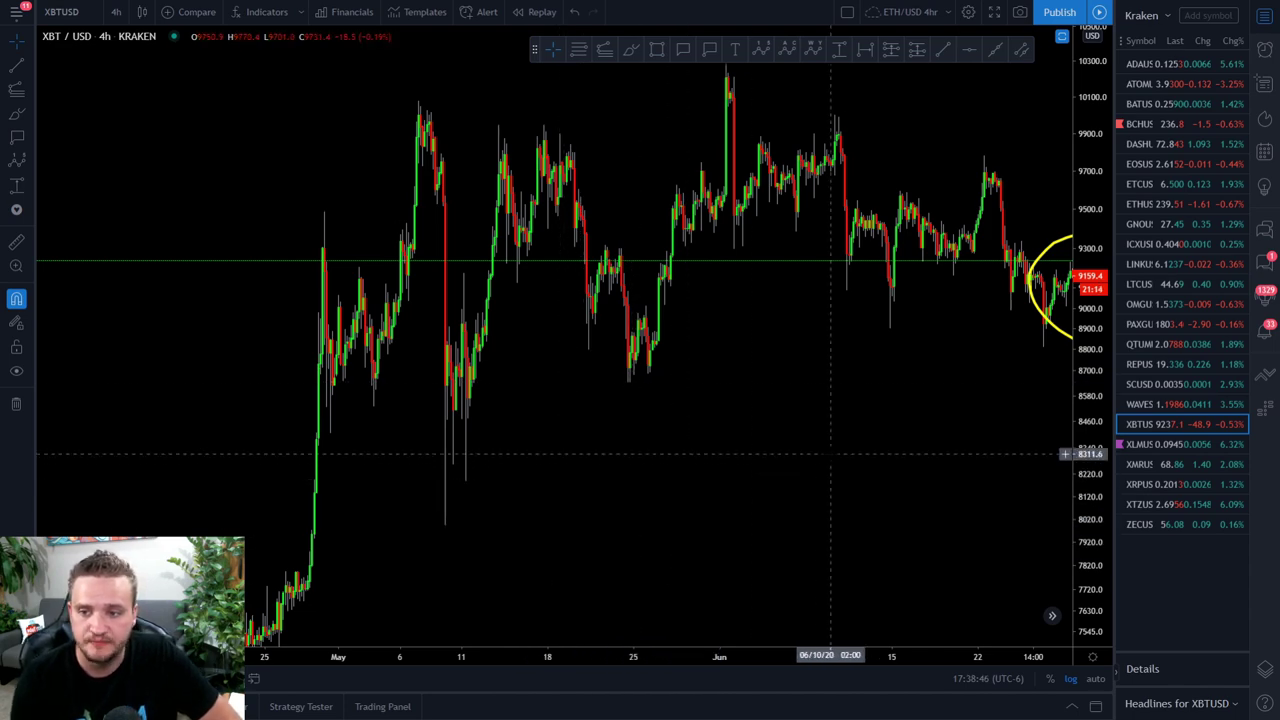
pyautogui.moveTo(830, 454); pyautogui.dragTo(697, 492)
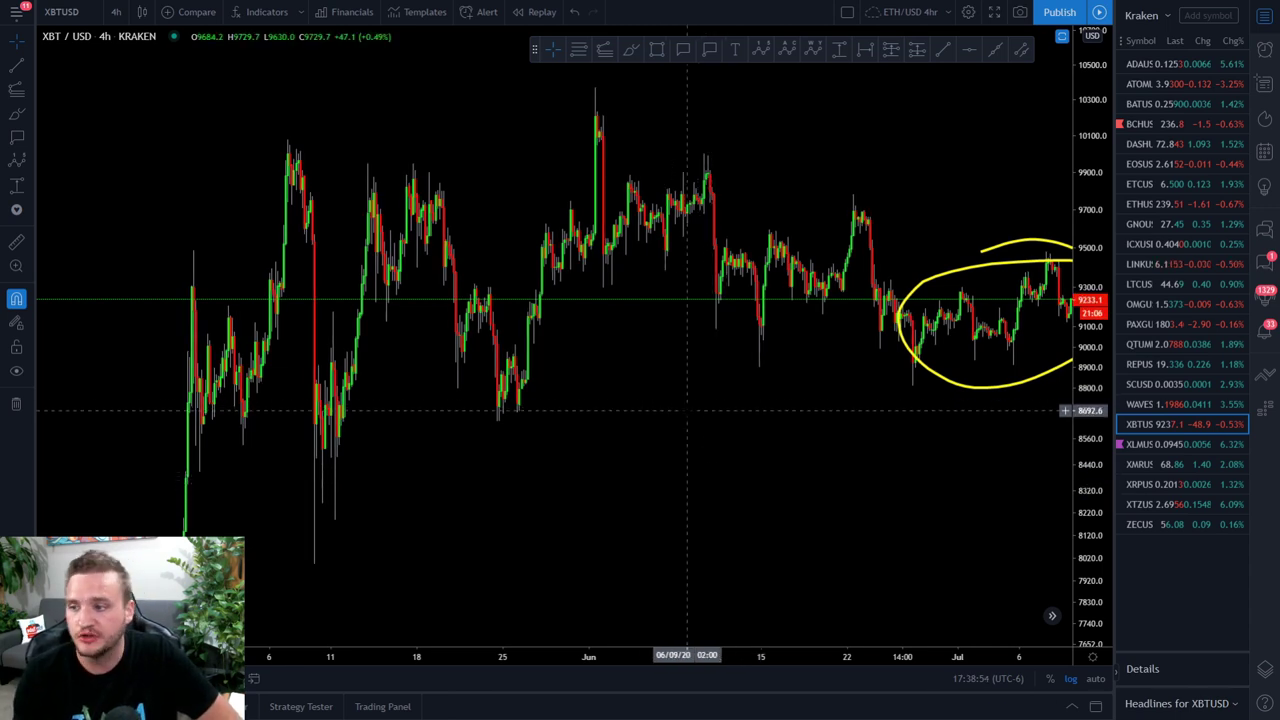
pyautogui.moveTo(720, 414); pyautogui.dragTo(846, 440)
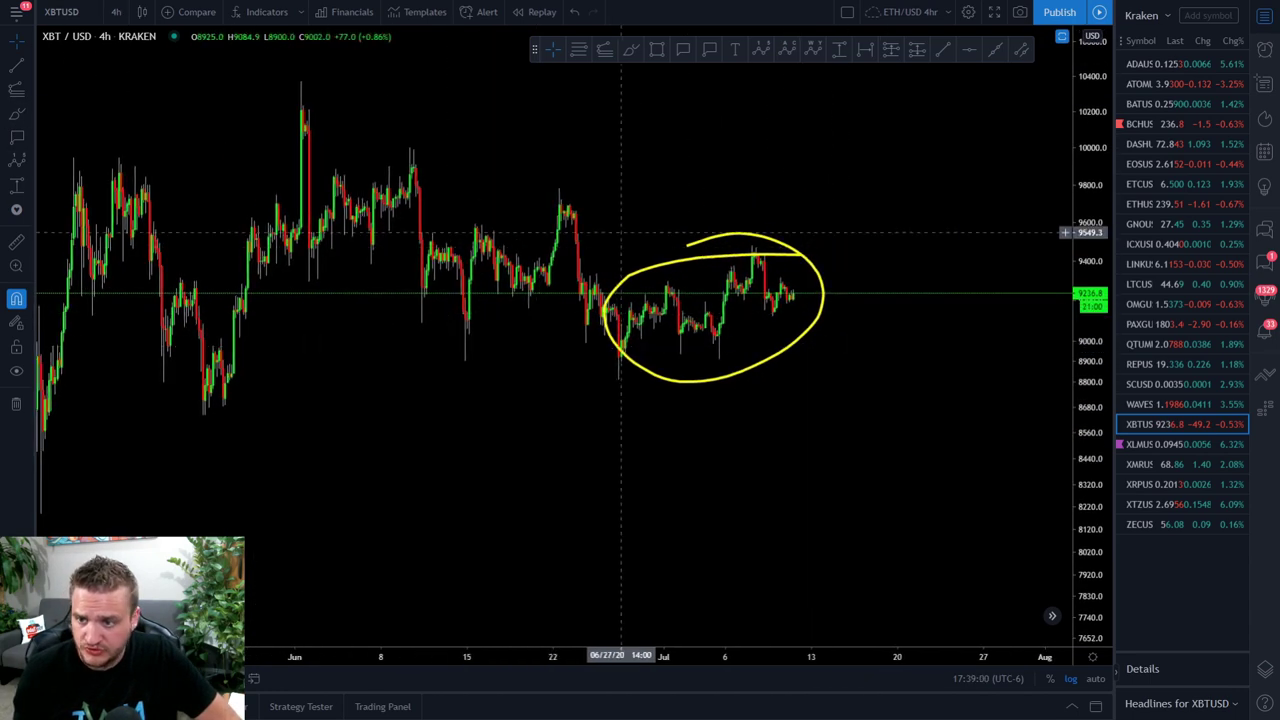
# Step: Sketch a yellow projected price path out of the ellipse, then remove all drawings
pyautogui.click(18, 114)
pyautogui.moveTo(640, 375)
pyautogui.mouseDown()
pyautogui.moveTo(664, 305)
pyautogui.moveTo(762, 258)
pyautogui.moveTo(871, 323)
pyautogui.moveTo(914, 449)
pyautogui.moveTo(975, 527)
pyautogui.mouseUp()
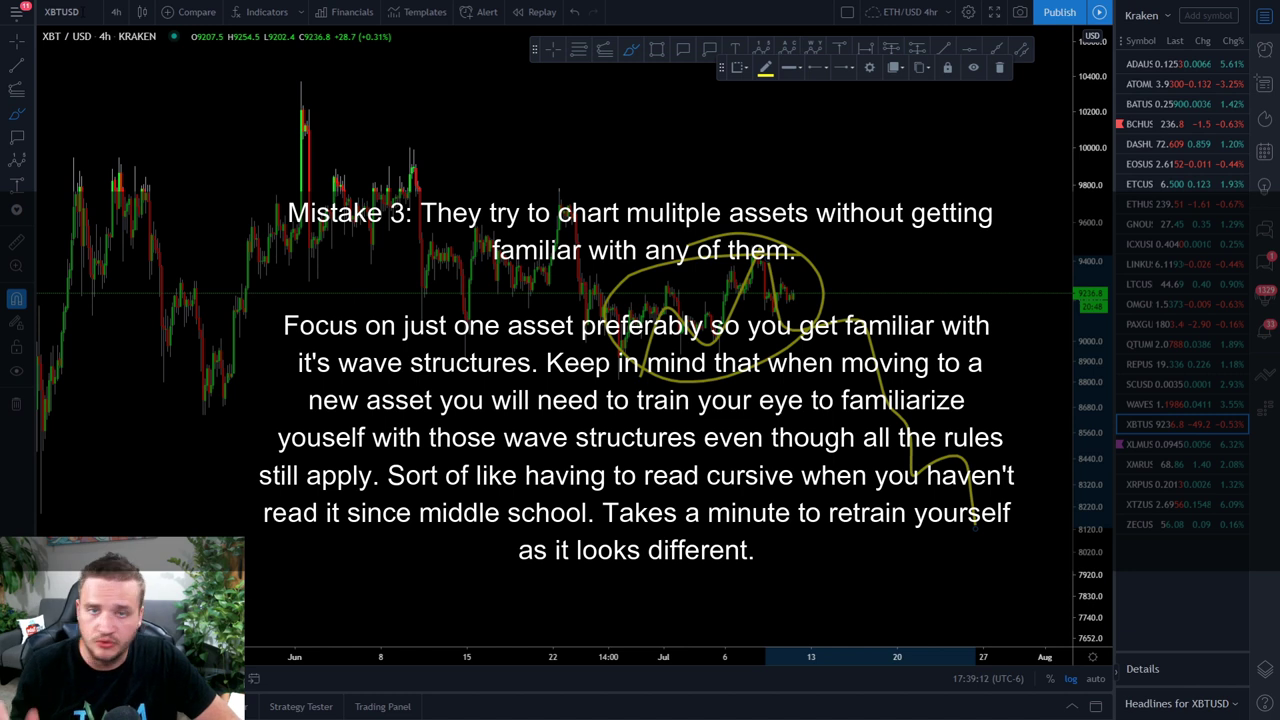
pyautogui.click(14, 408)
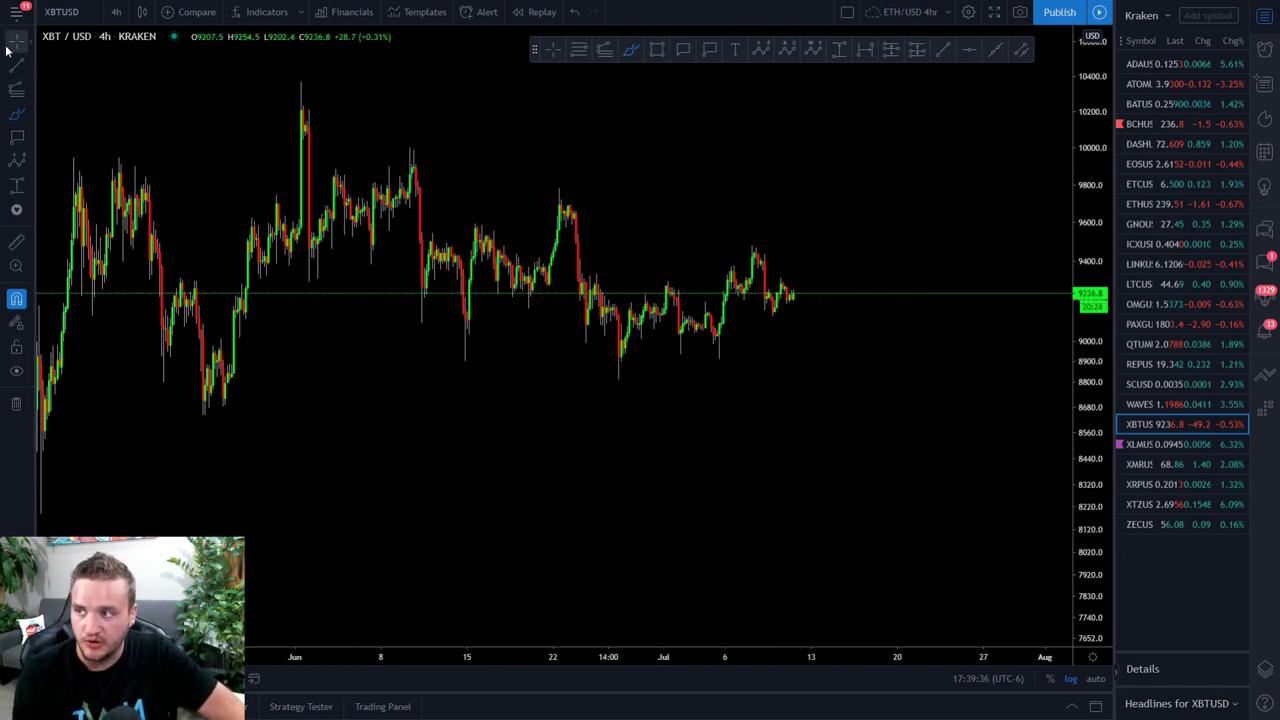
# Step: Change the XBT/USD chart interval to 1h
pyautogui.scroll(-4, 720, 263)
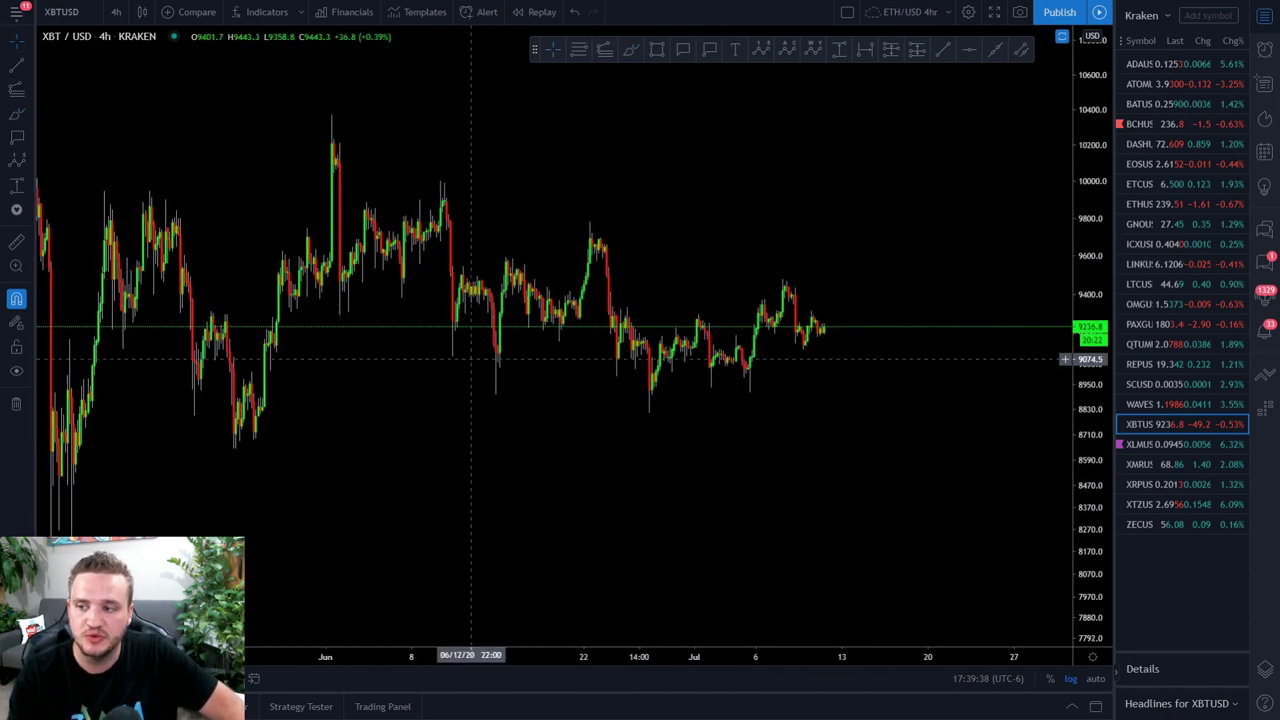
pyautogui.scroll(-3, 404, 410)
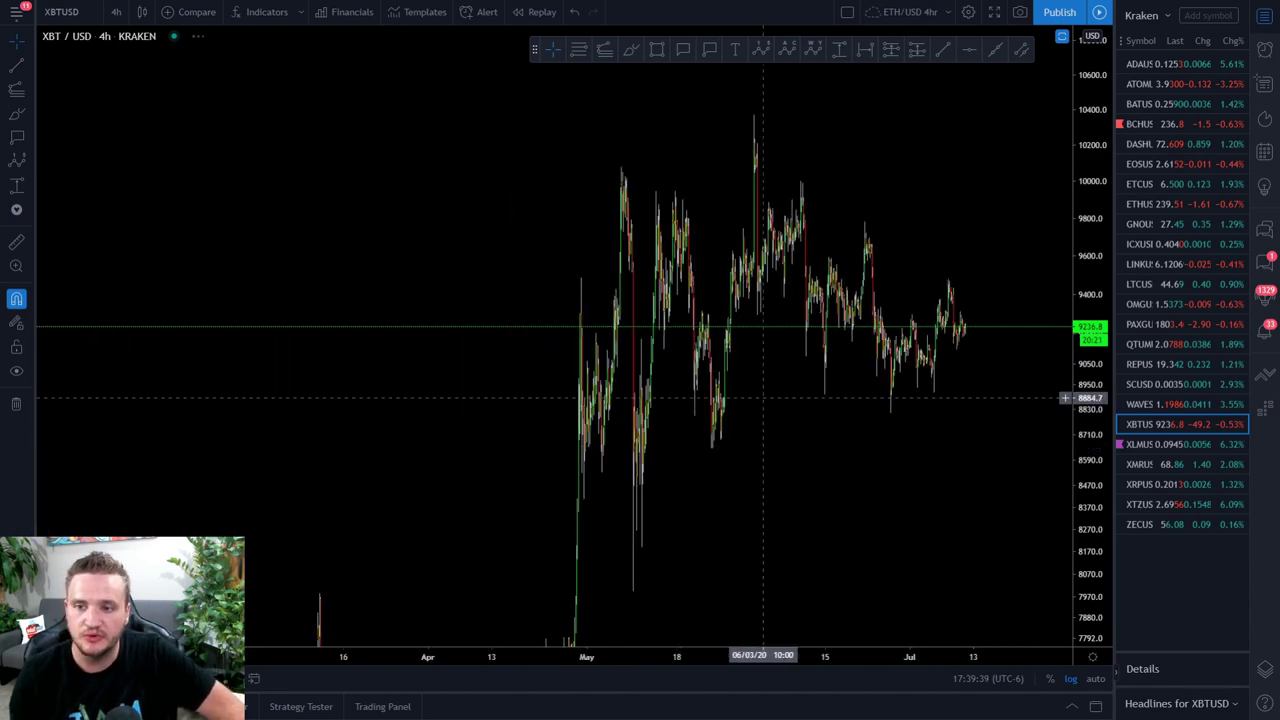
pyautogui.click(116, 11)
pyautogui.click(125, 498)
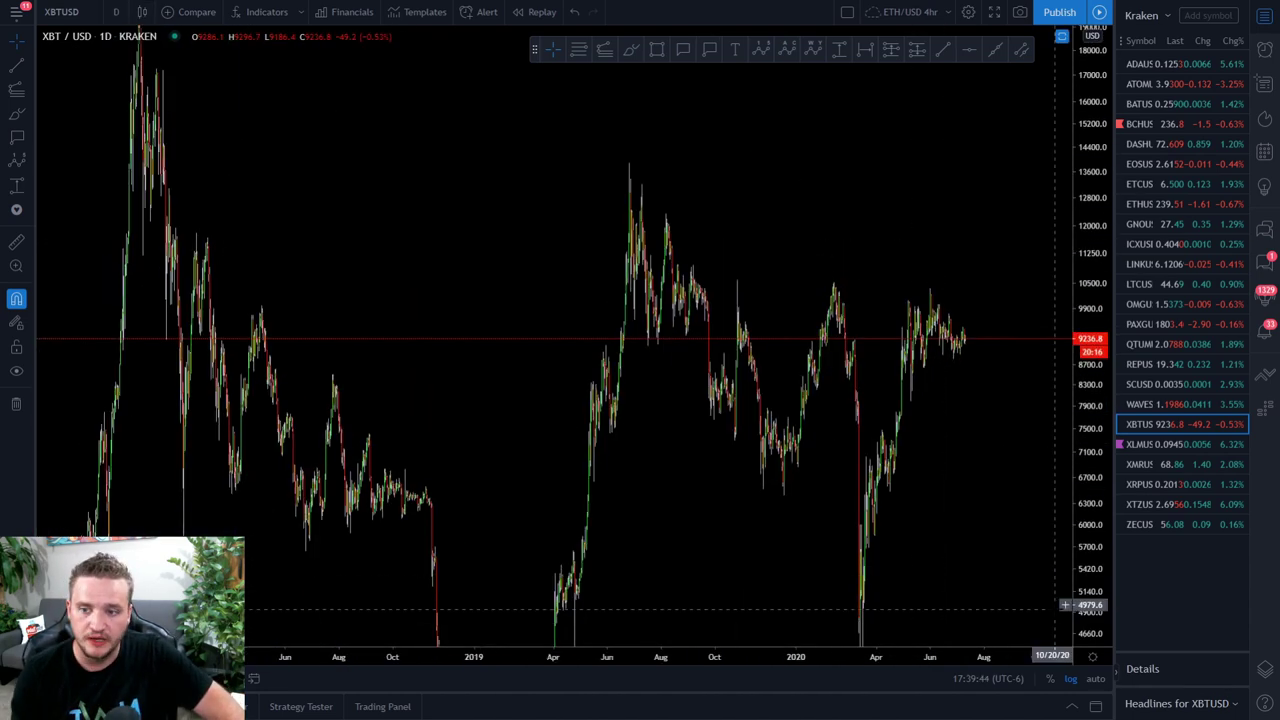
# Step: Draw a yellow freehand stroke rising up-right from the December lows
pyautogui.hscroll(-3, 686, 414)
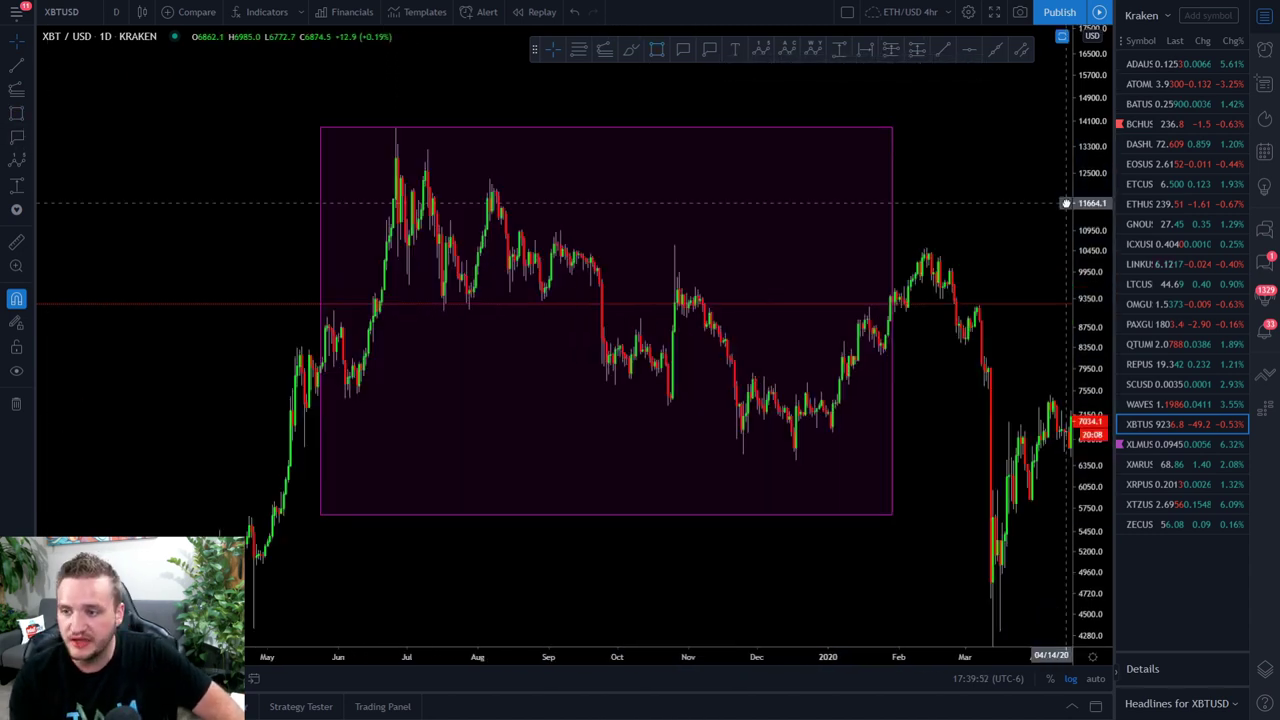
pyautogui.scroll(2, 333, 190)
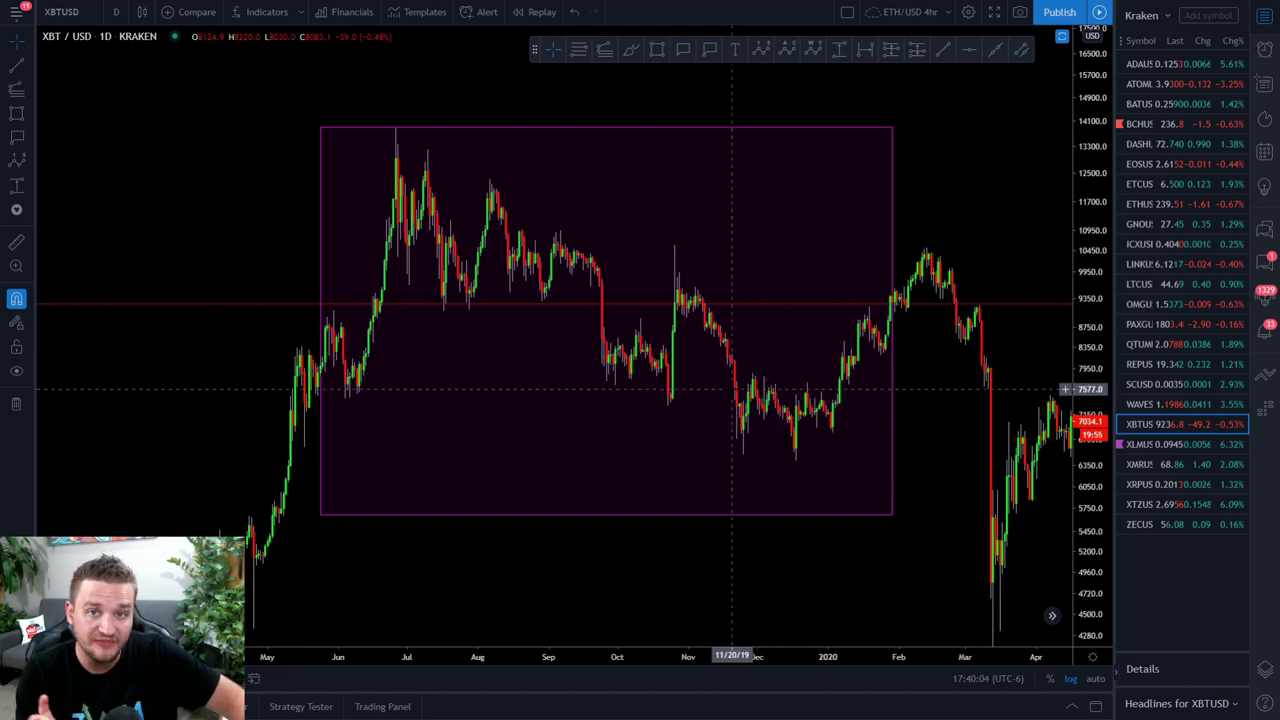
pyautogui.hscroll(3, 942, 437)
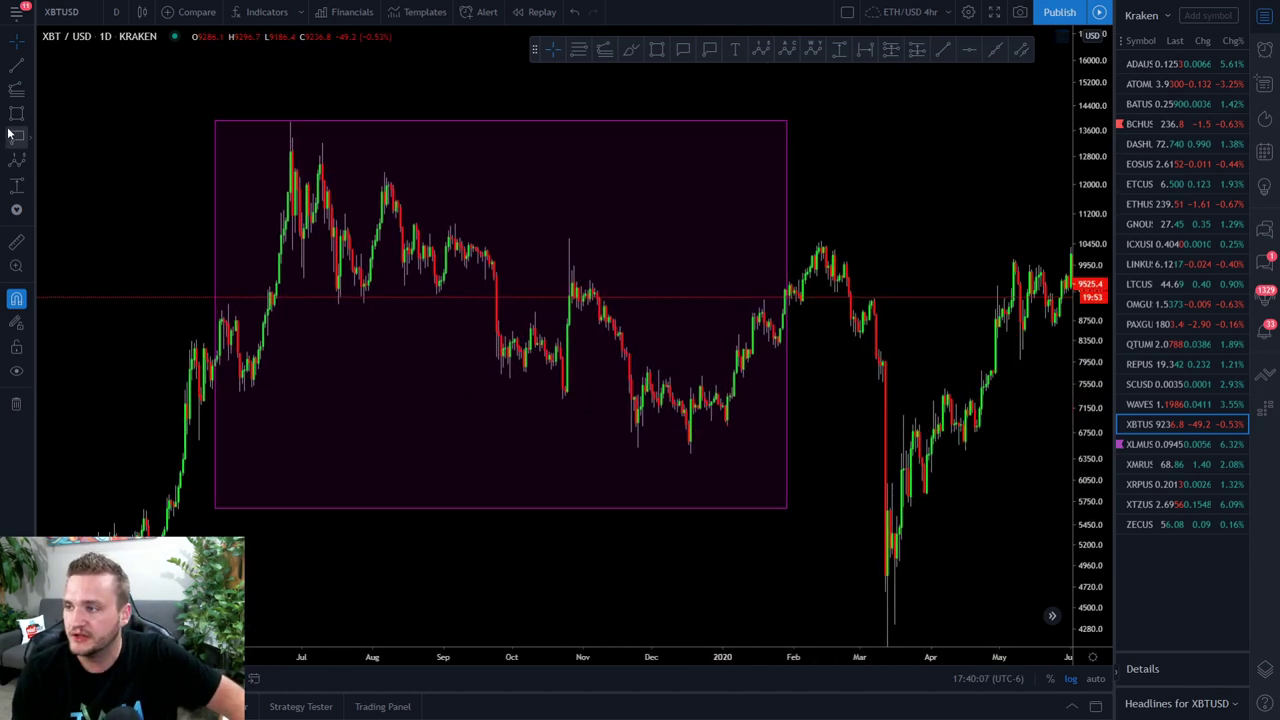
pyautogui.click(28, 99)
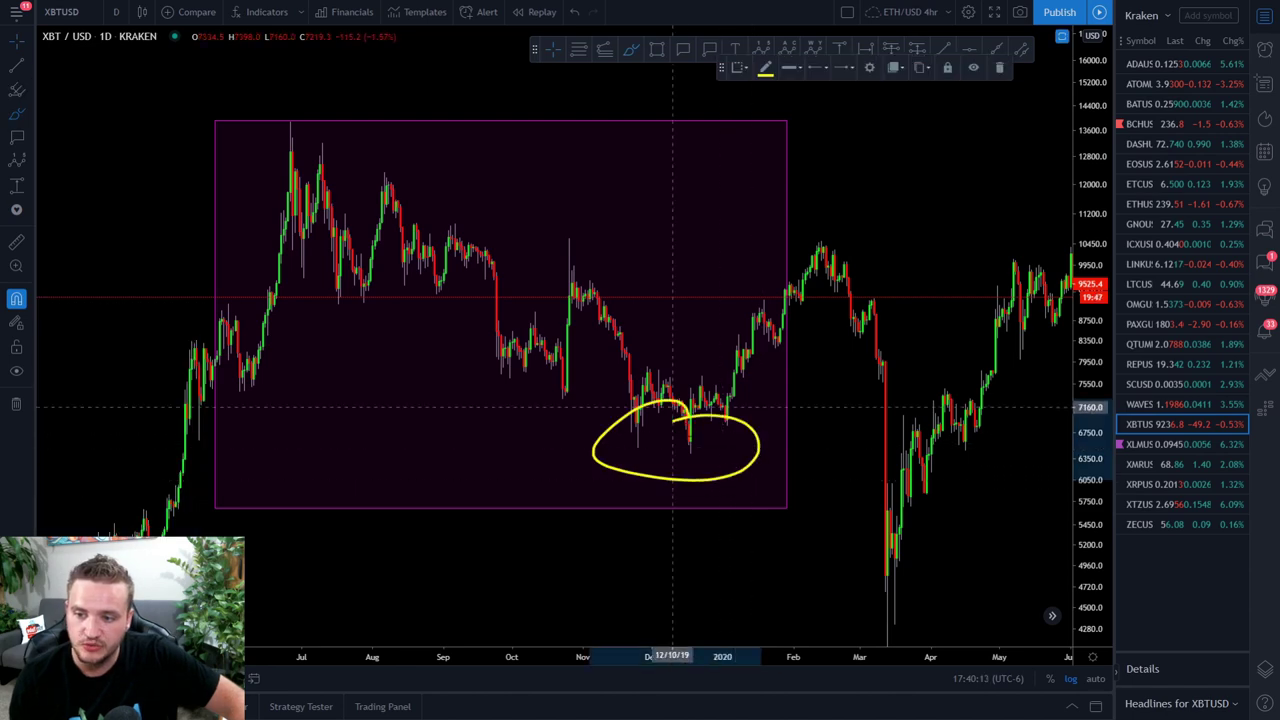
pyautogui.moveTo(686, 420)
pyautogui.mouseDown()
pyautogui.moveTo(777, 337)
pyautogui.moveTo(825, 244)
pyautogui.mouseUp()
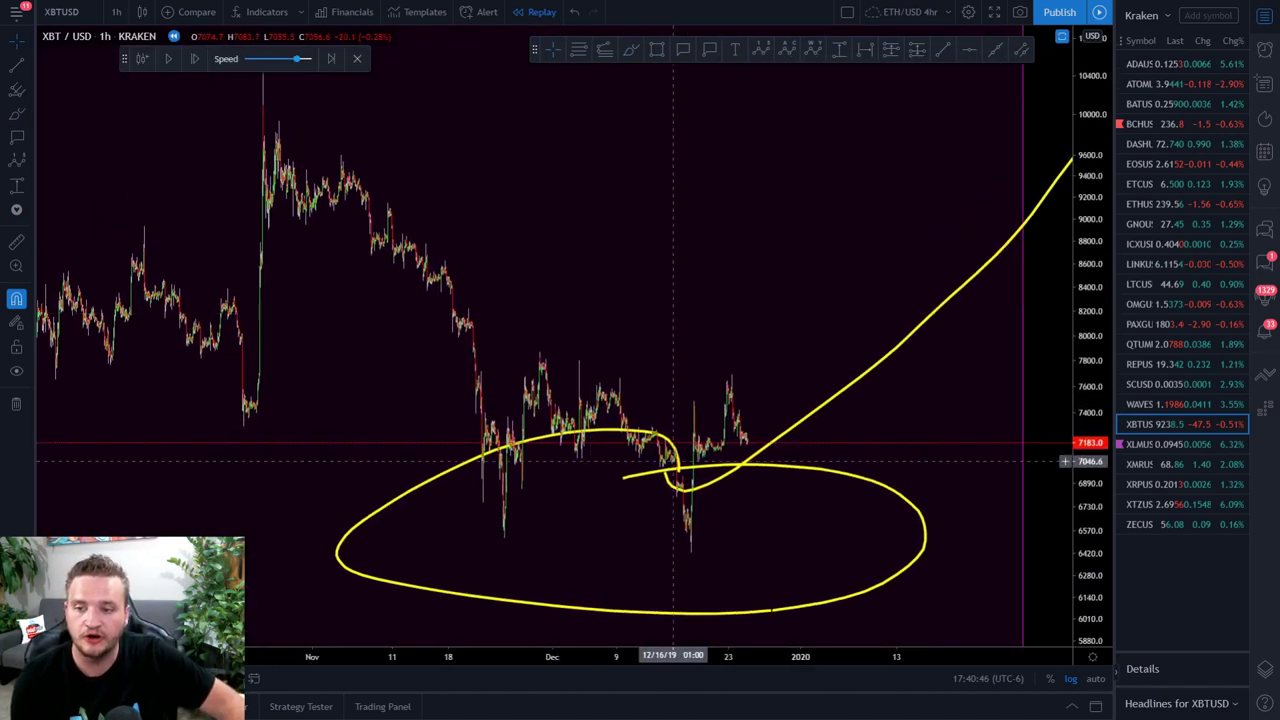
# Step: Sketch three more yellow paths after the late-December candles, then clear all drawings
pyautogui.moveTo(733, 341); pyautogui.dragTo(521, 502)
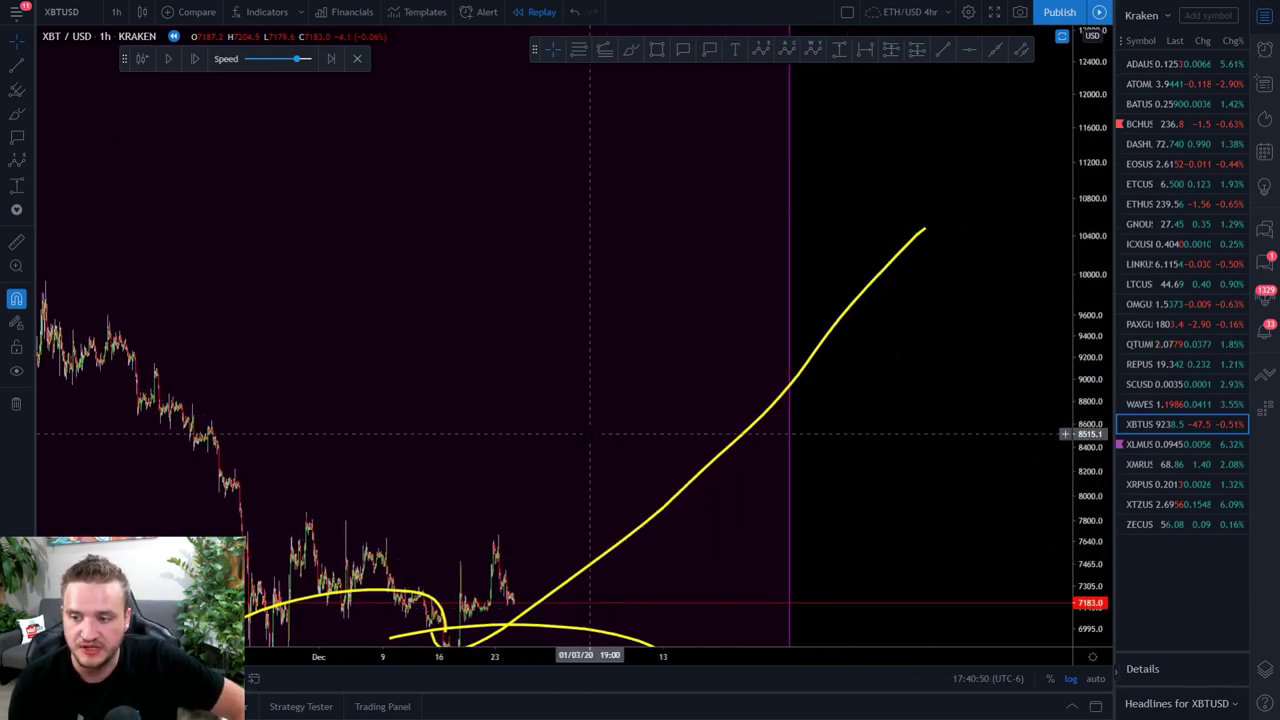
pyautogui.moveTo(590, 425); pyautogui.dragTo(727, 228)
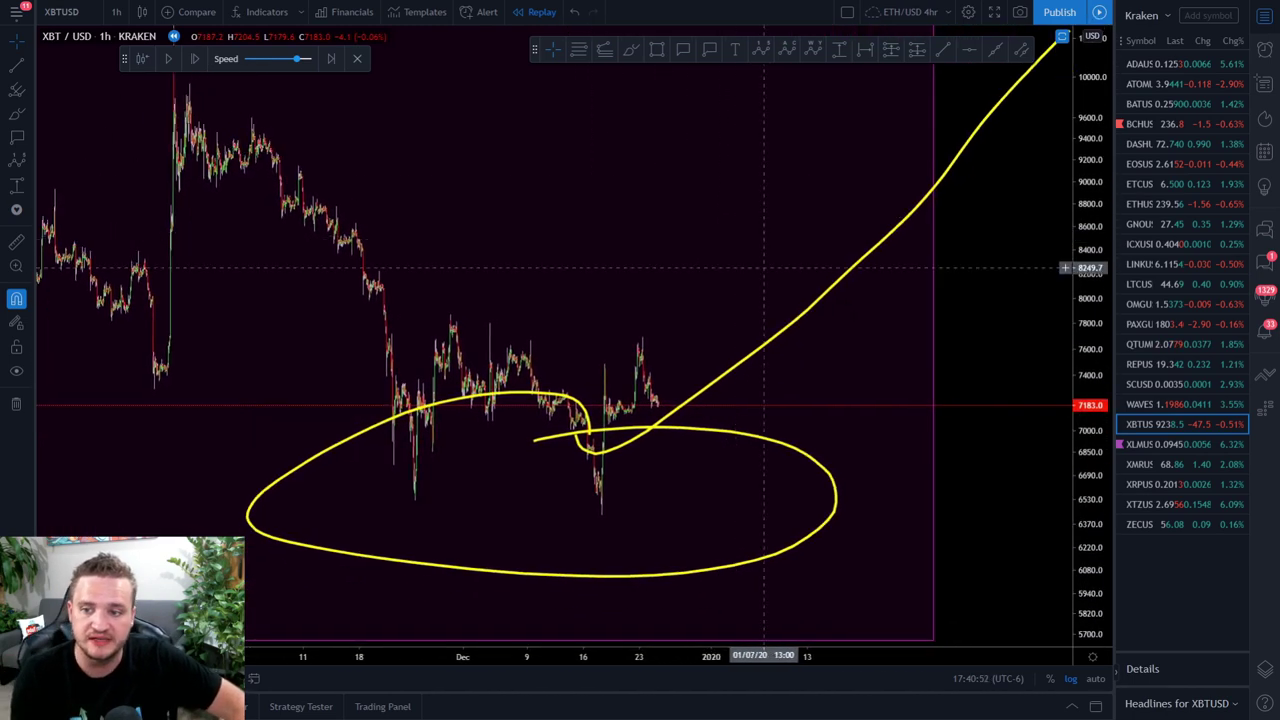
pyautogui.moveTo(612, 297); pyautogui.dragTo(649, 272)
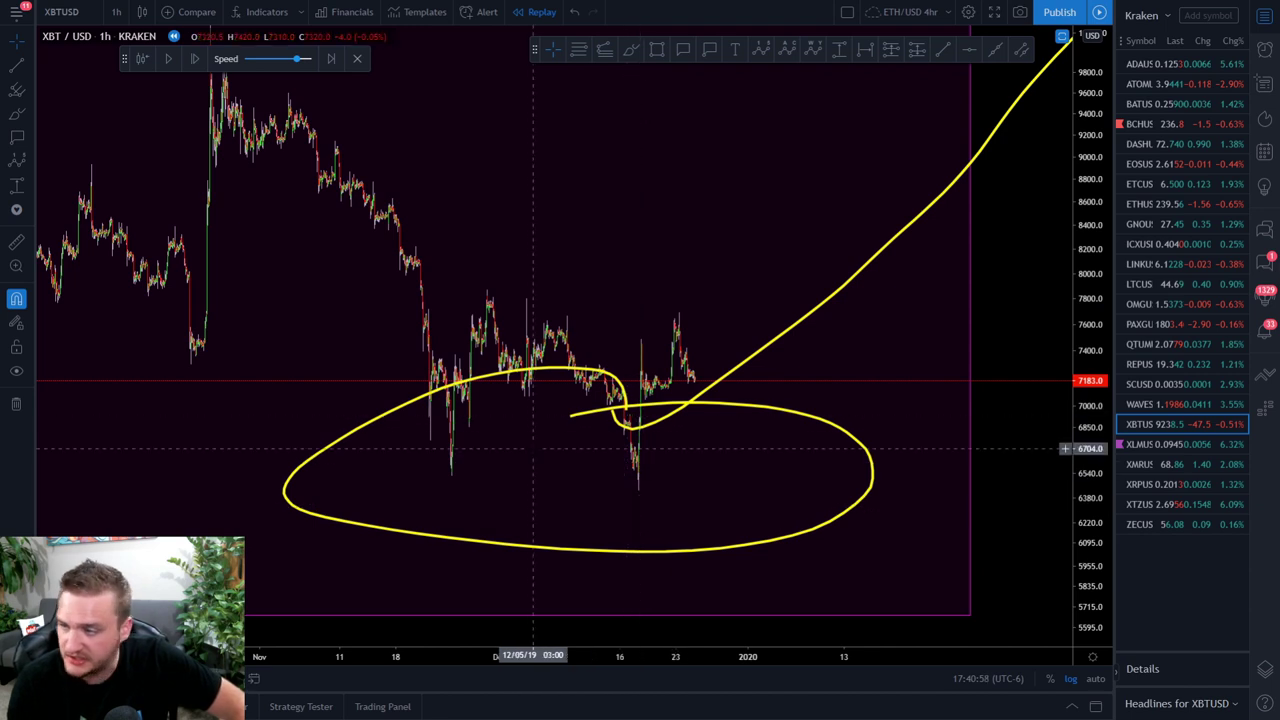
pyautogui.moveTo(665, 320)
pyautogui.mouseDown()
pyautogui.moveTo(706, 372)
pyautogui.moveTo(725, 237)
pyautogui.mouseUp()
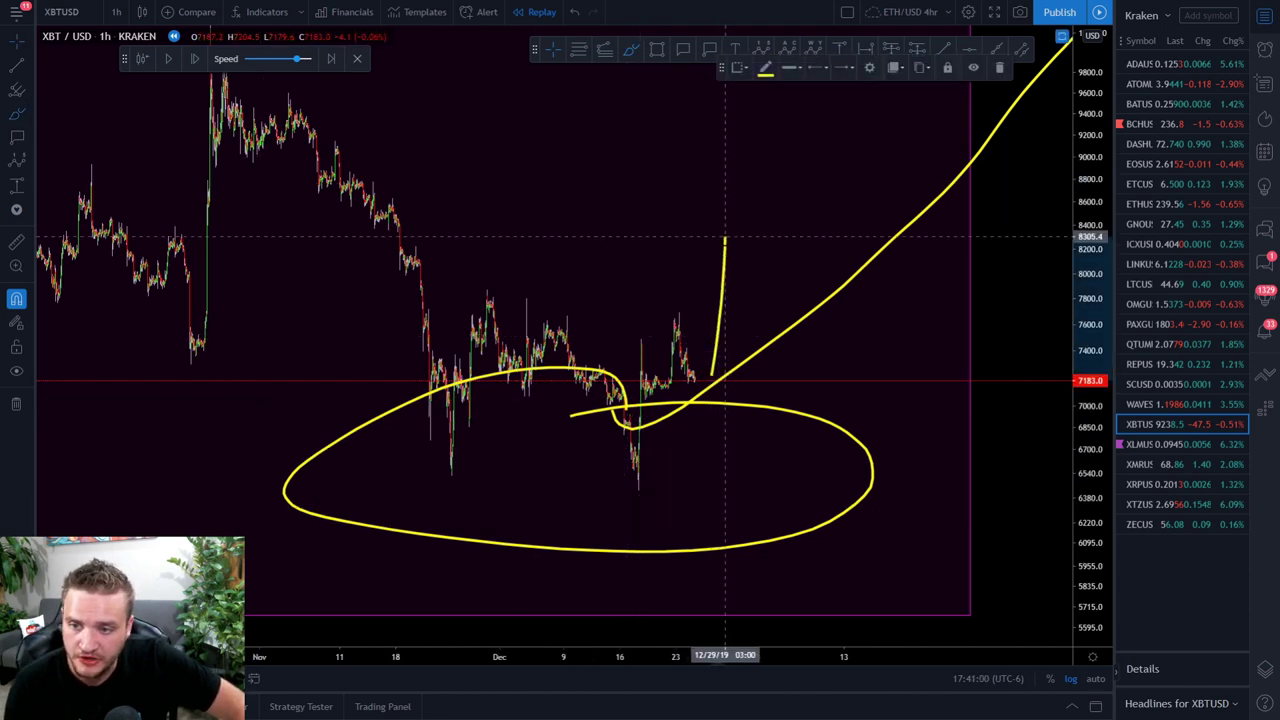
pyautogui.moveTo(712, 355)
pyautogui.mouseDown()
pyautogui.moveTo(742, 434)
pyautogui.moveTo(764, 286)
pyautogui.mouseUp()
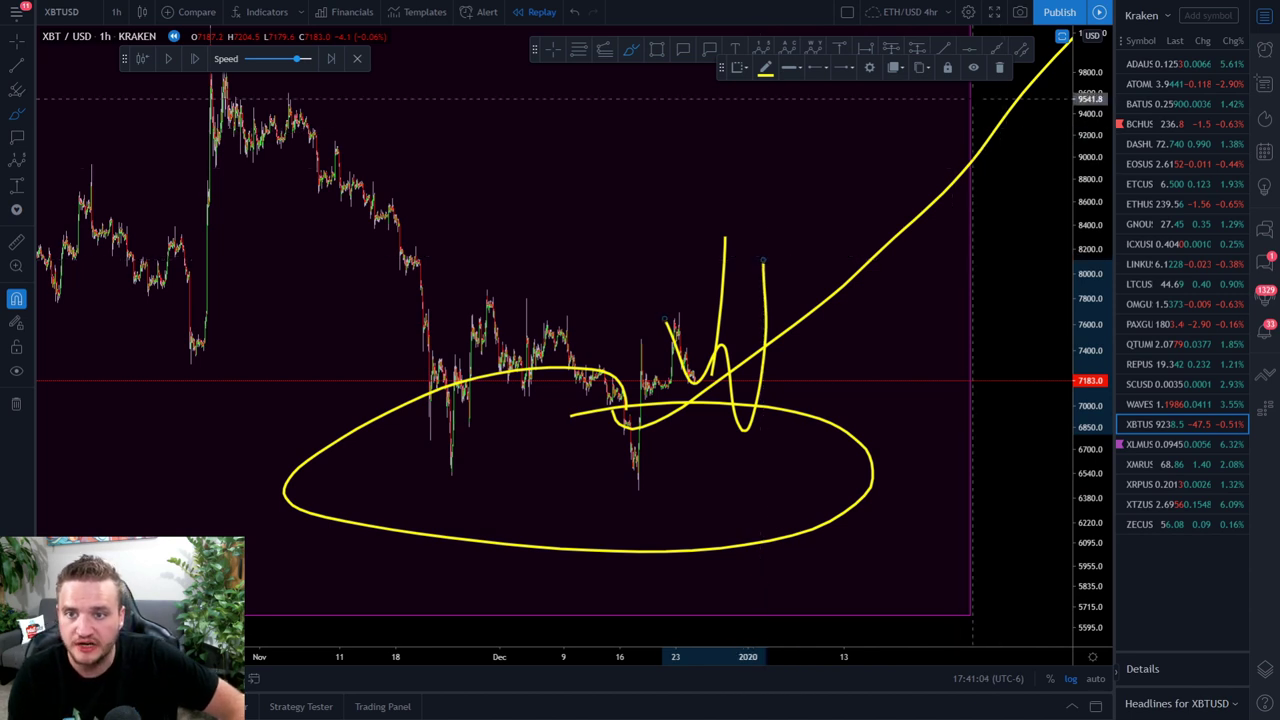
pyautogui.moveTo(968, 100)
pyautogui.mouseDown()
pyautogui.moveTo(828, 215)
pyautogui.moveTo(1058, 72)
pyautogui.mouseUp()
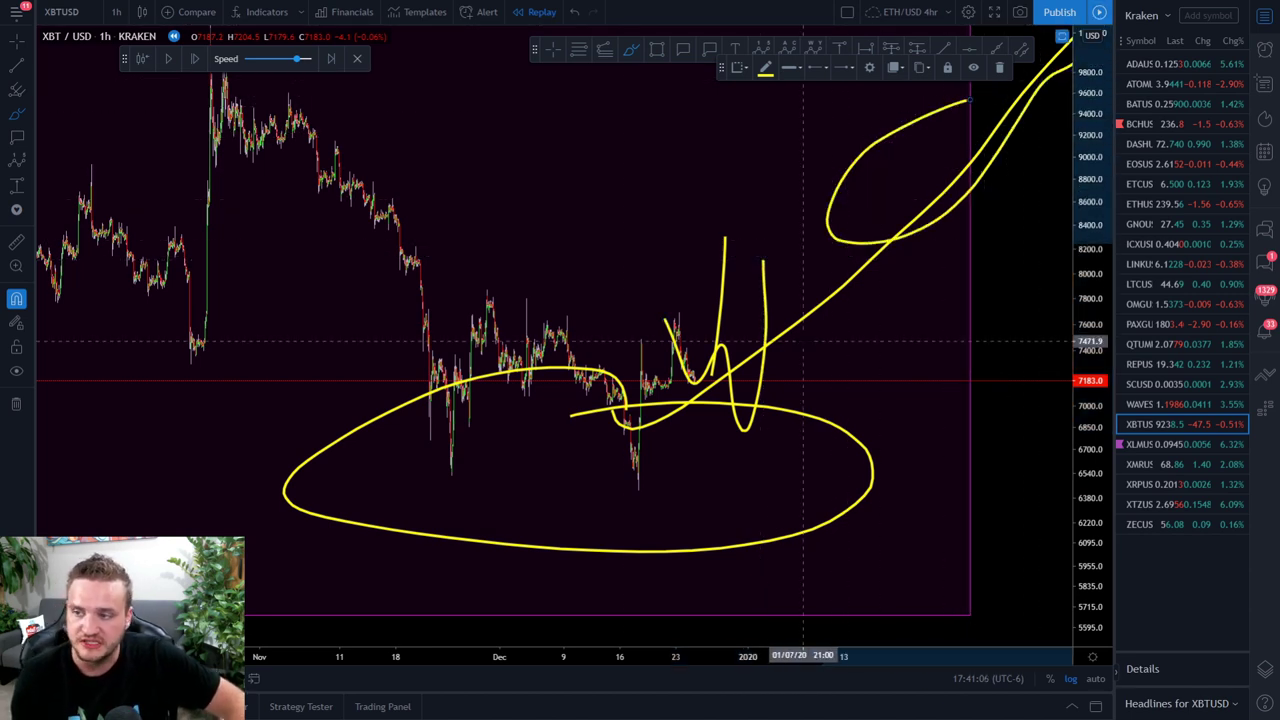
pyautogui.click(20, 402)
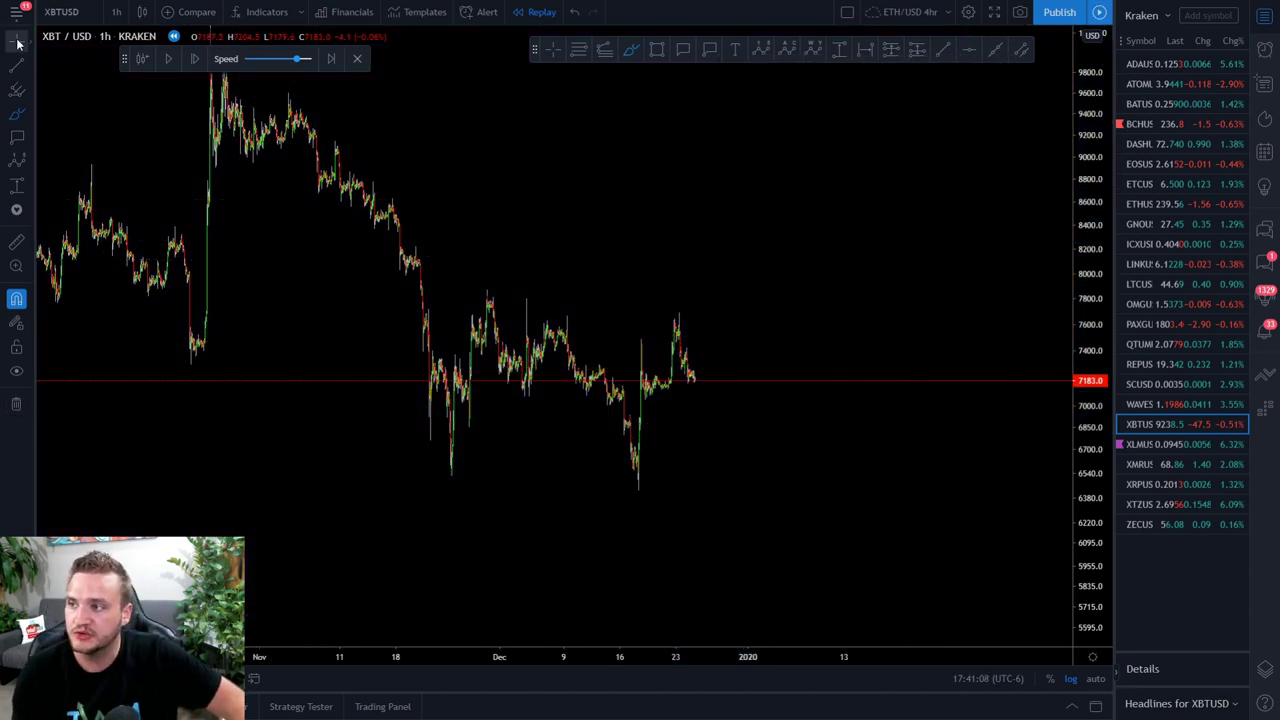
# Step: Trace yellow waves through the Nov–Dec swings with top and bottom range lines, then delete them
pyautogui.click(17, 43)
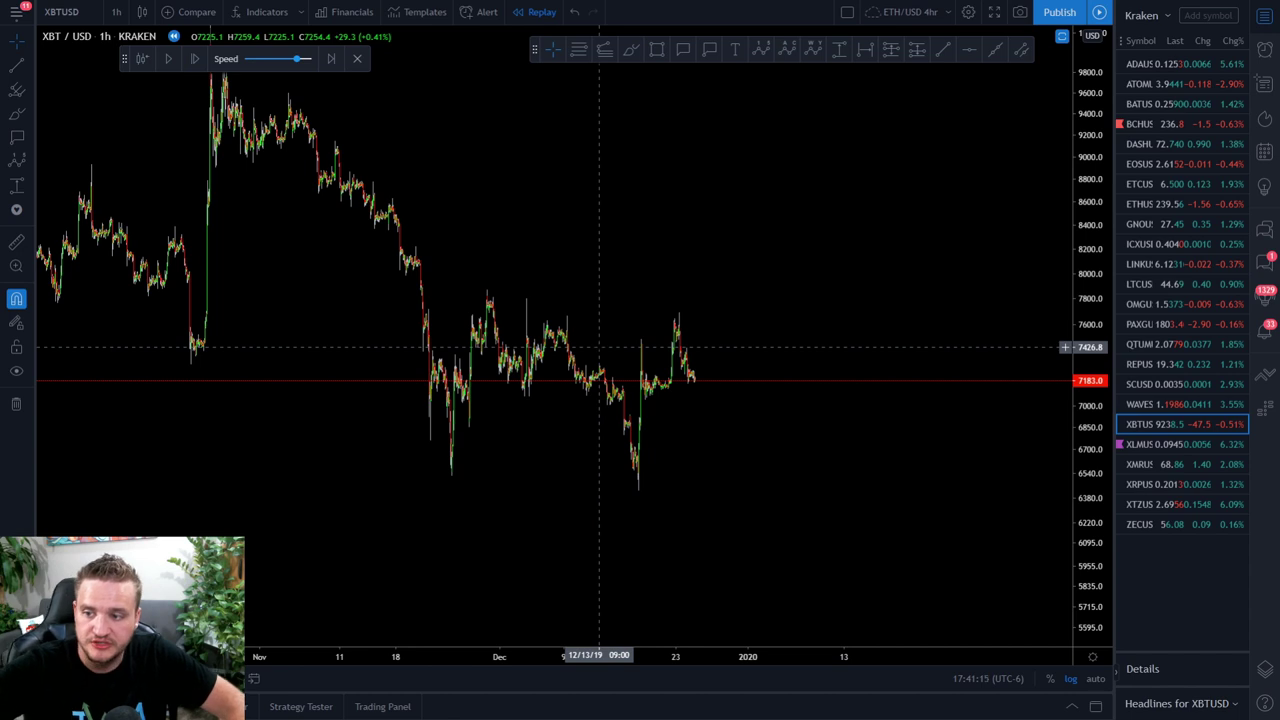
pyautogui.click(28, 43)
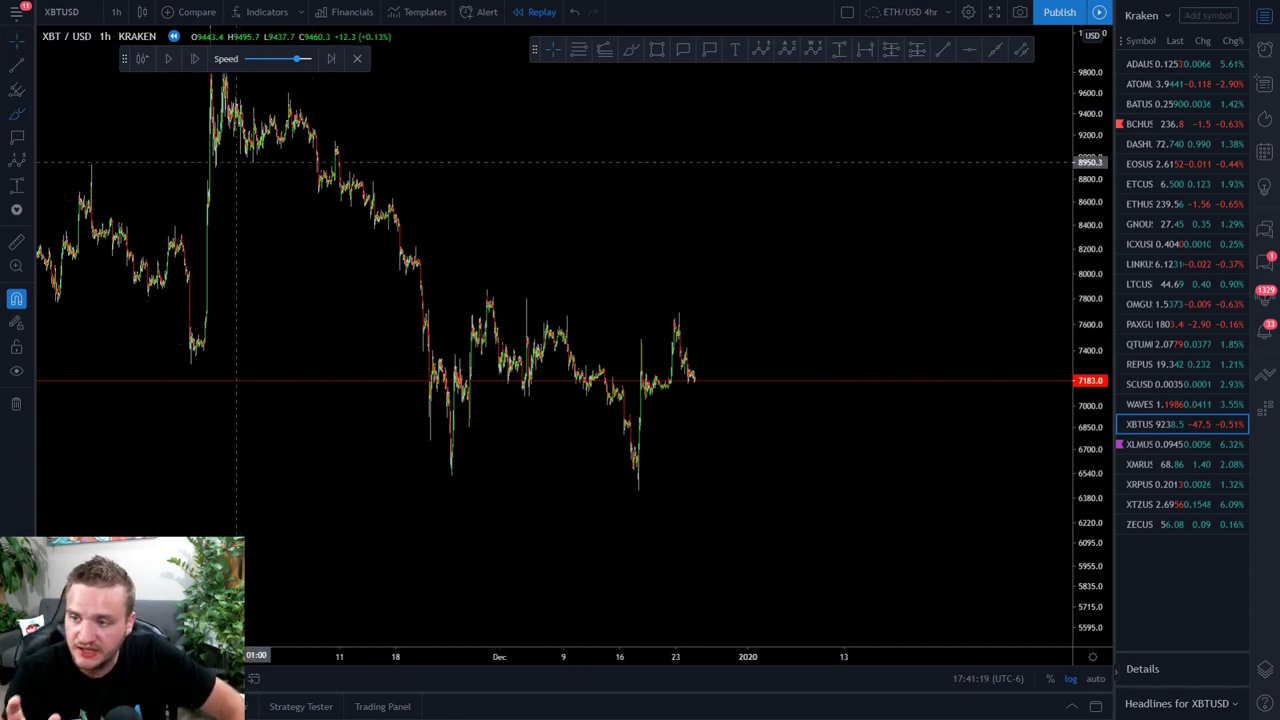
pyautogui.moveTo(492, 296)
pyautogui.mouseDown()
pyautogui.moveTo(508, 345)
pyautogui.moveTo(585, 318)
pyautogui.moveTo(644, 469)
pyautogui.mouseUp()
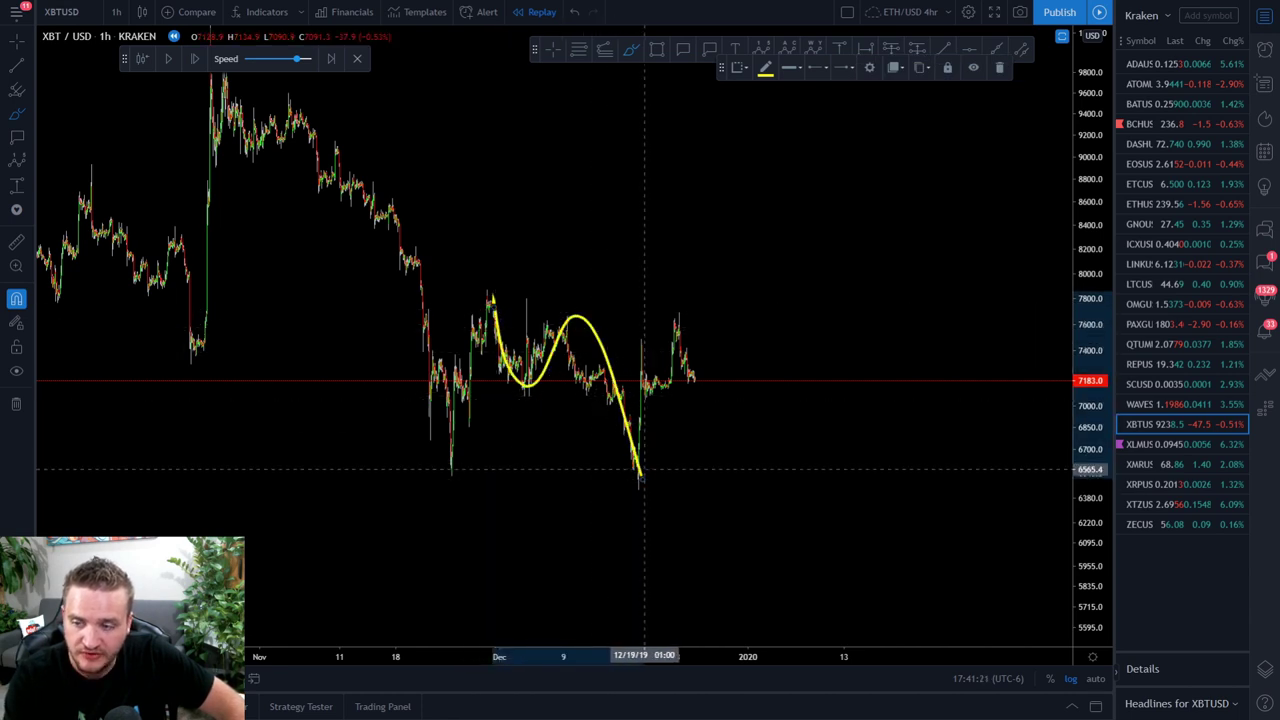
pyautogui.moveTo(450, 476); pyautogui.dragTo(490, 298)
pyautogui.moveTo(646, 484); pyautogui.dragTo(678, 320)
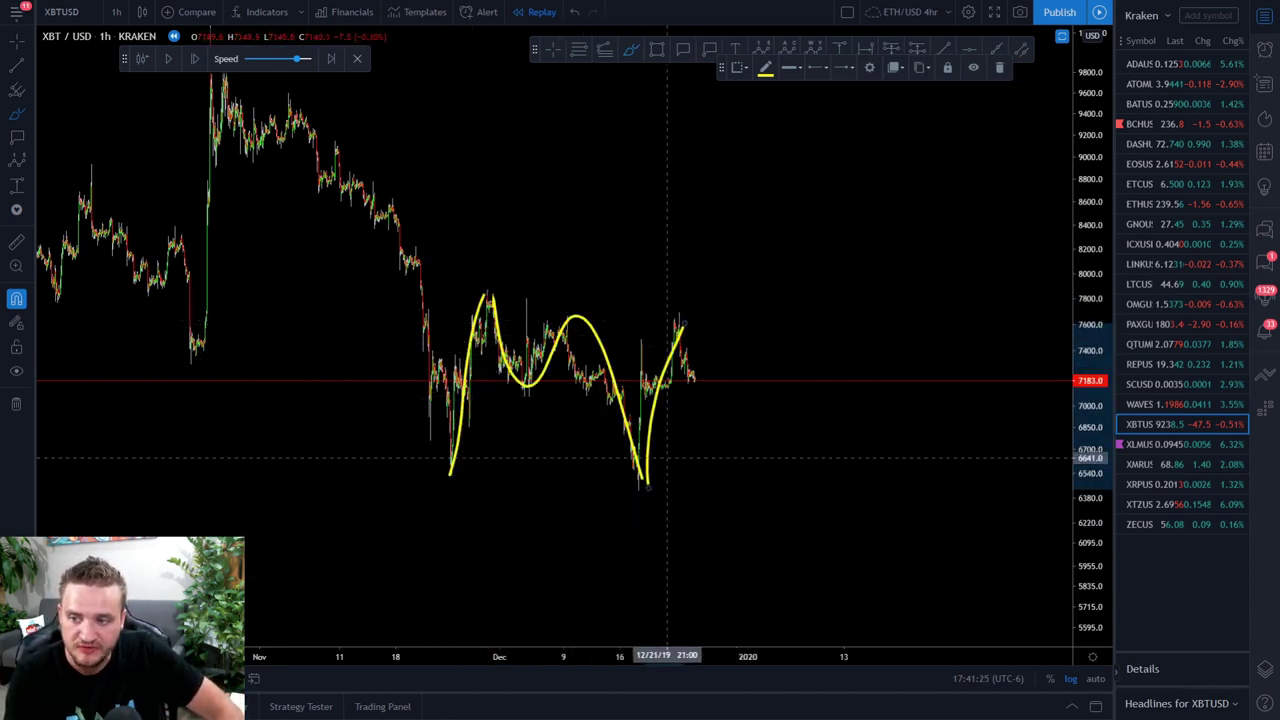
pyautogui.moveTo(503, 301); pyautogui.dragTo(680, 301)
pyautogui.moveTo(487, 469); pyautogui.dragTo(716, 469)
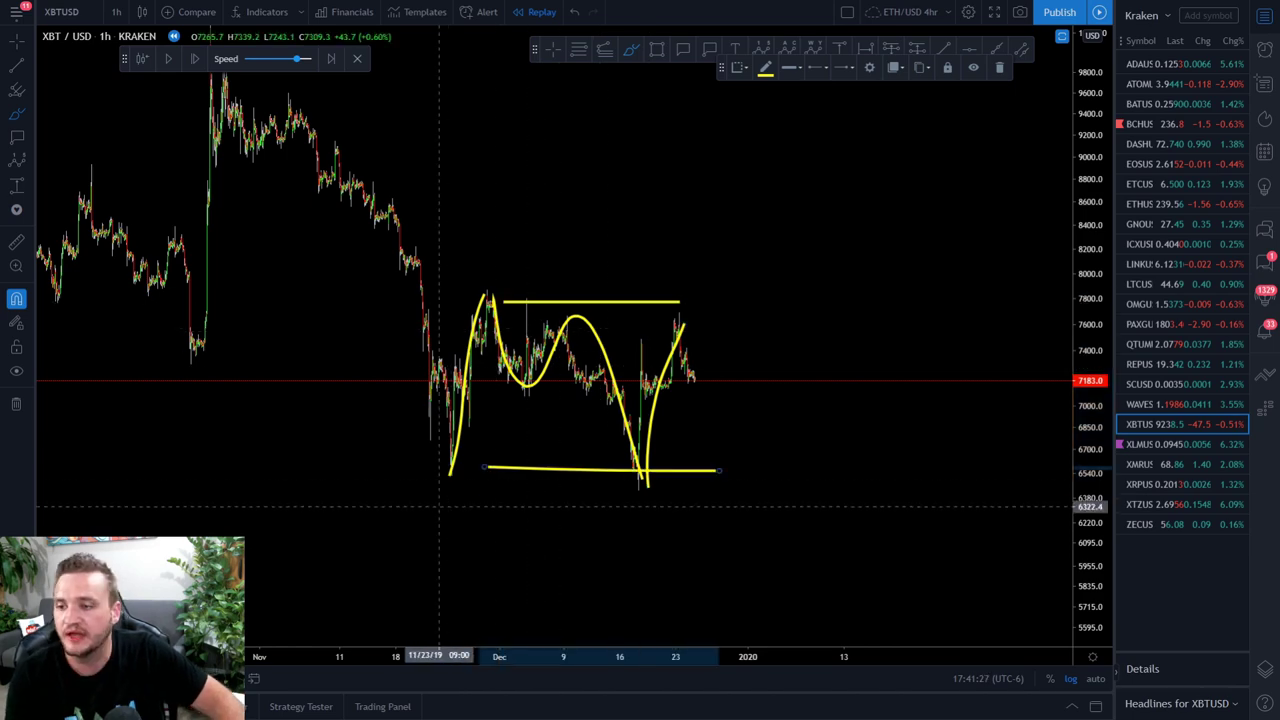
pyautogui.click(16, 404)
# Step: Exit replay mode and pan the live 1h chart to the latest candles
pyautogui.moveTo(727, 180); pyautogui.dragTo(594, 226)
pyautogui.click(357, 59)
pyautogui.moveTo(851, 337); pyautogui.dragTo(787, 363)
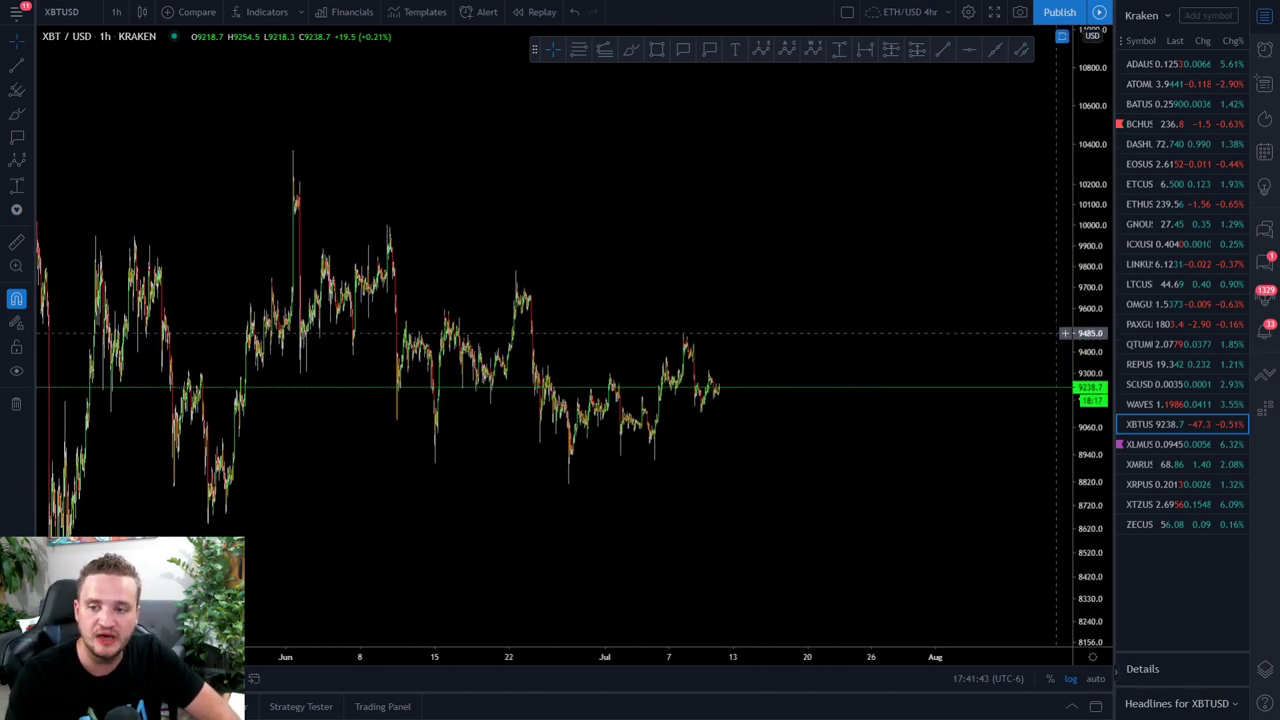
# Step: Draw a yellow freehand path through the late-June to July swings, plus a magenta one
pyautogui.scroll(2, 754, 313)
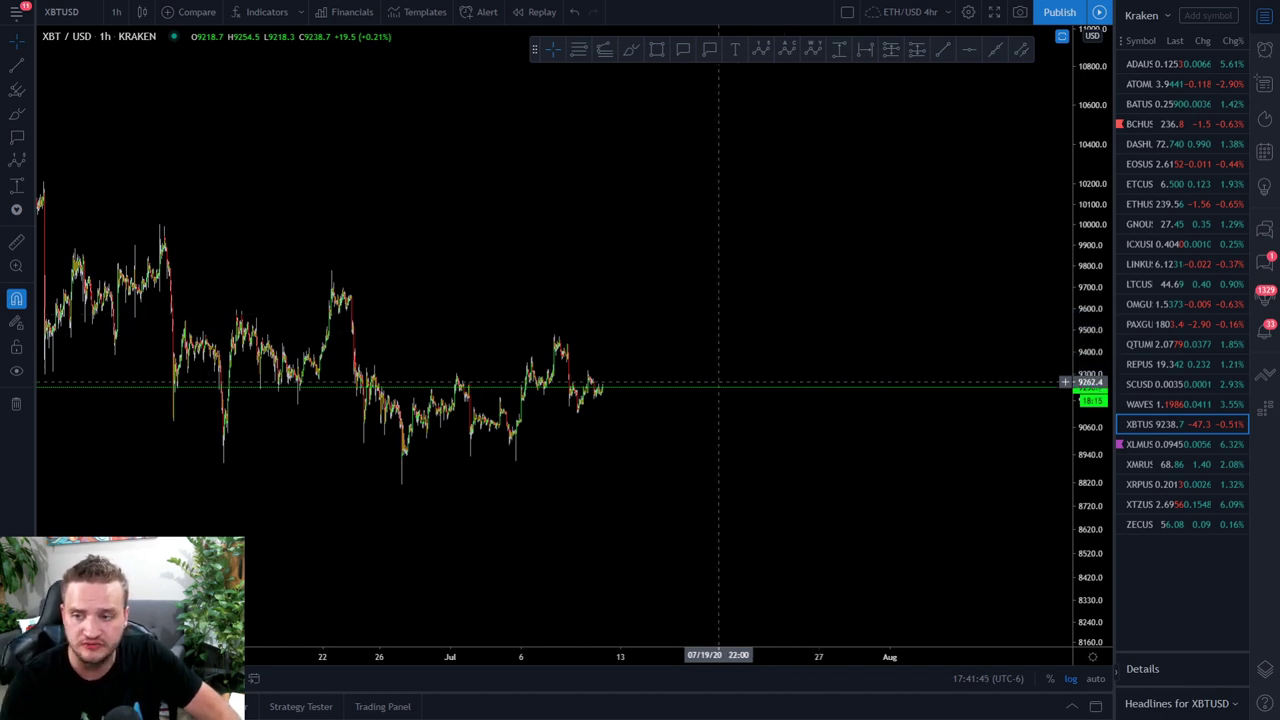
pyautogui.click(16, 113)
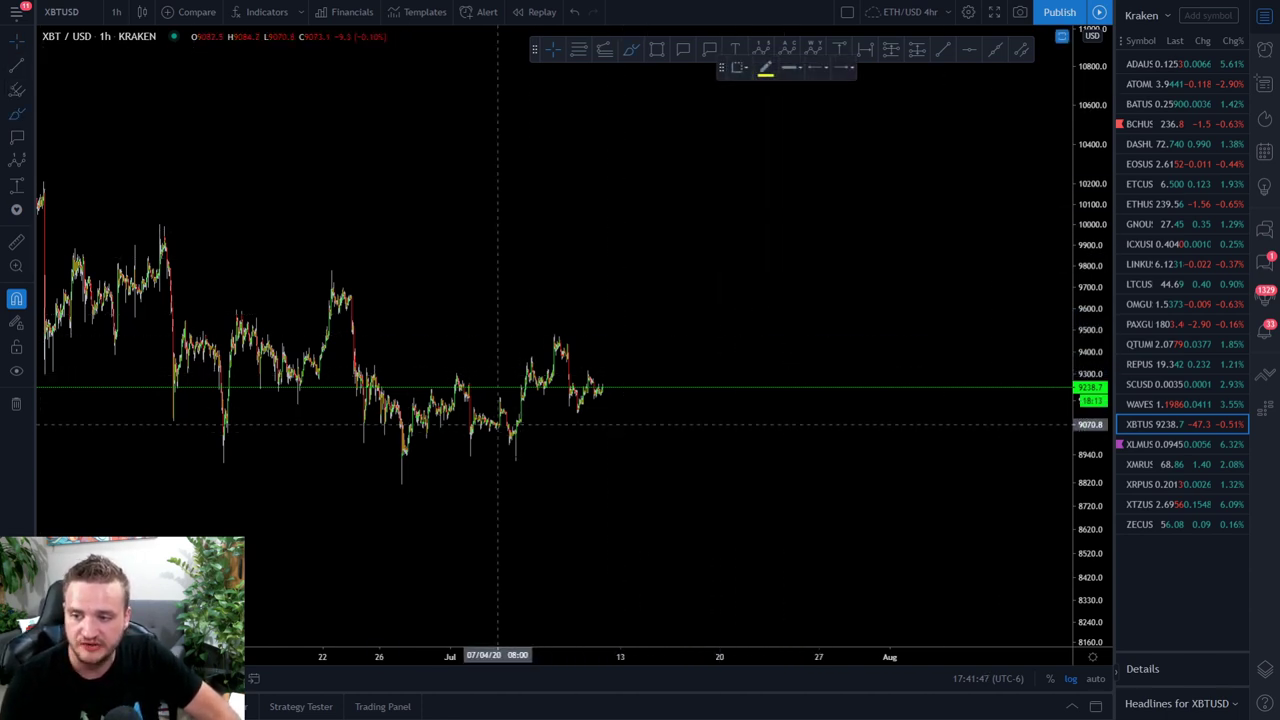
pyautogui.moveTo(410, 478)
pyautogui.mouseDown()
pyautogui.moveTo(471, 382)
pyautogui.moveTo(568, 357)
pyautogui.moveTo(574, 333)
pyautogui.mouseUp()
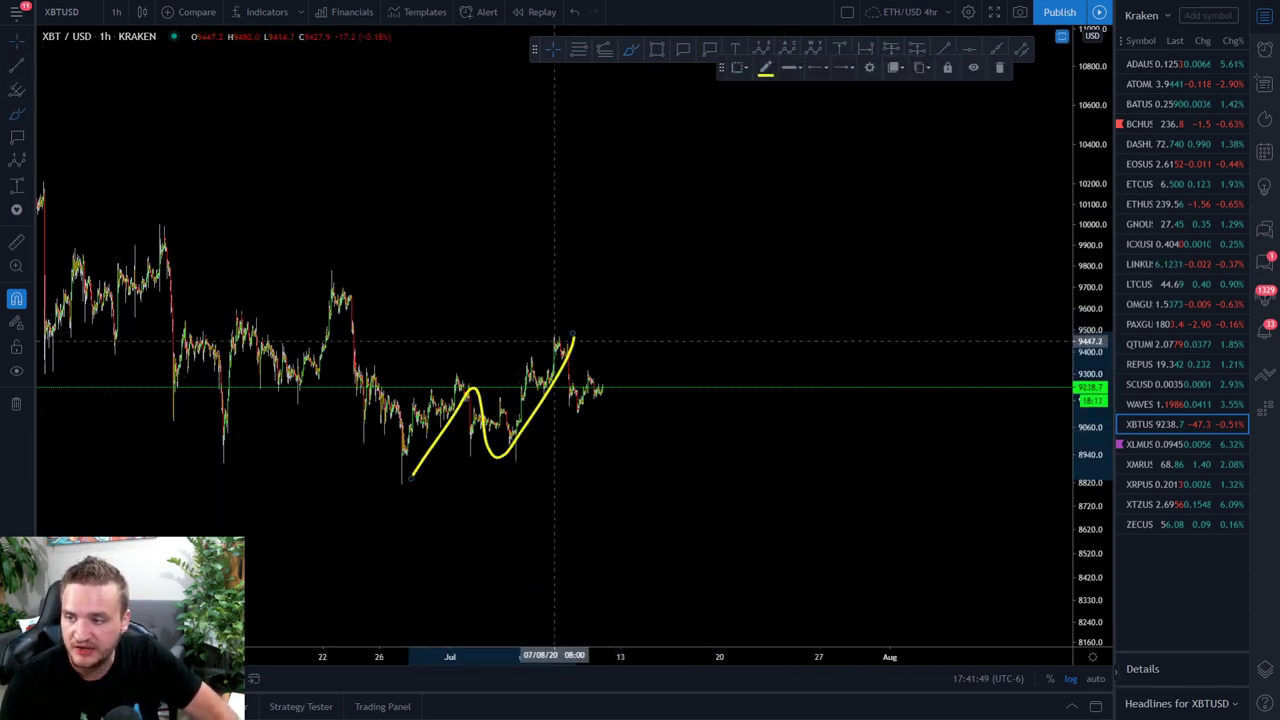
pyautogui.click(77, 113)
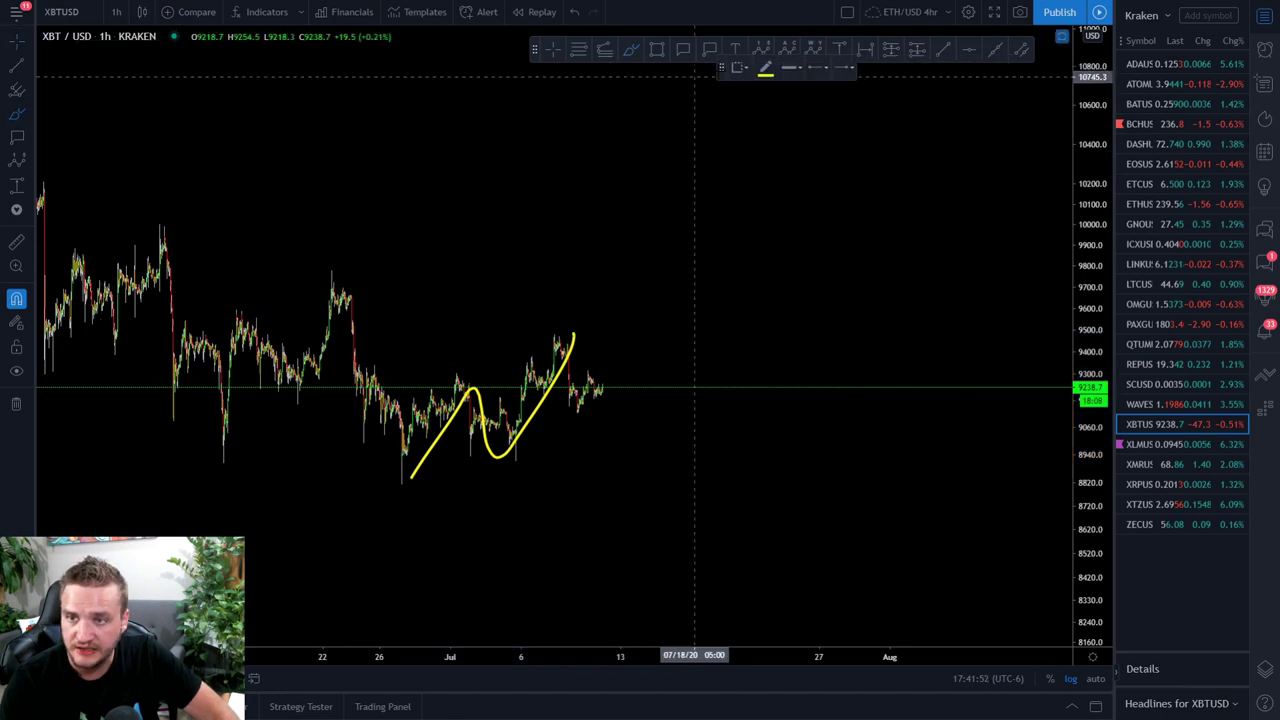
pyautogui.click(765, 67)
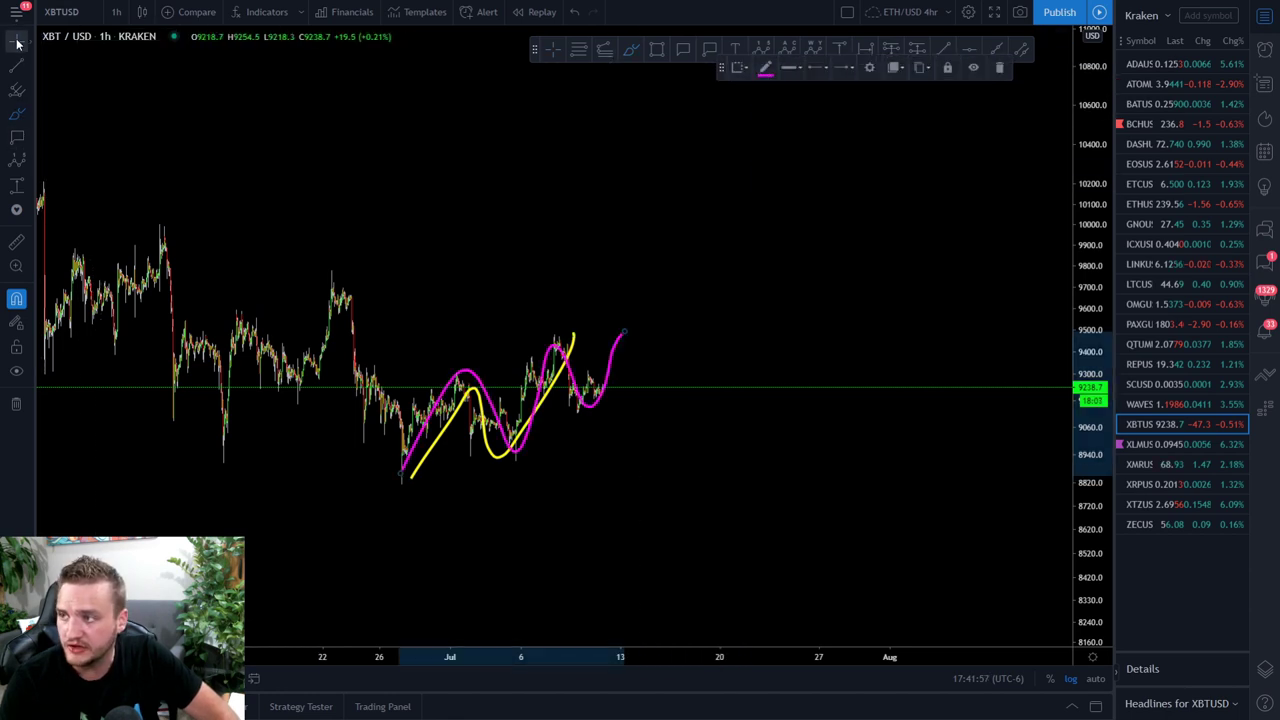
pyautogui.click(17, 43)
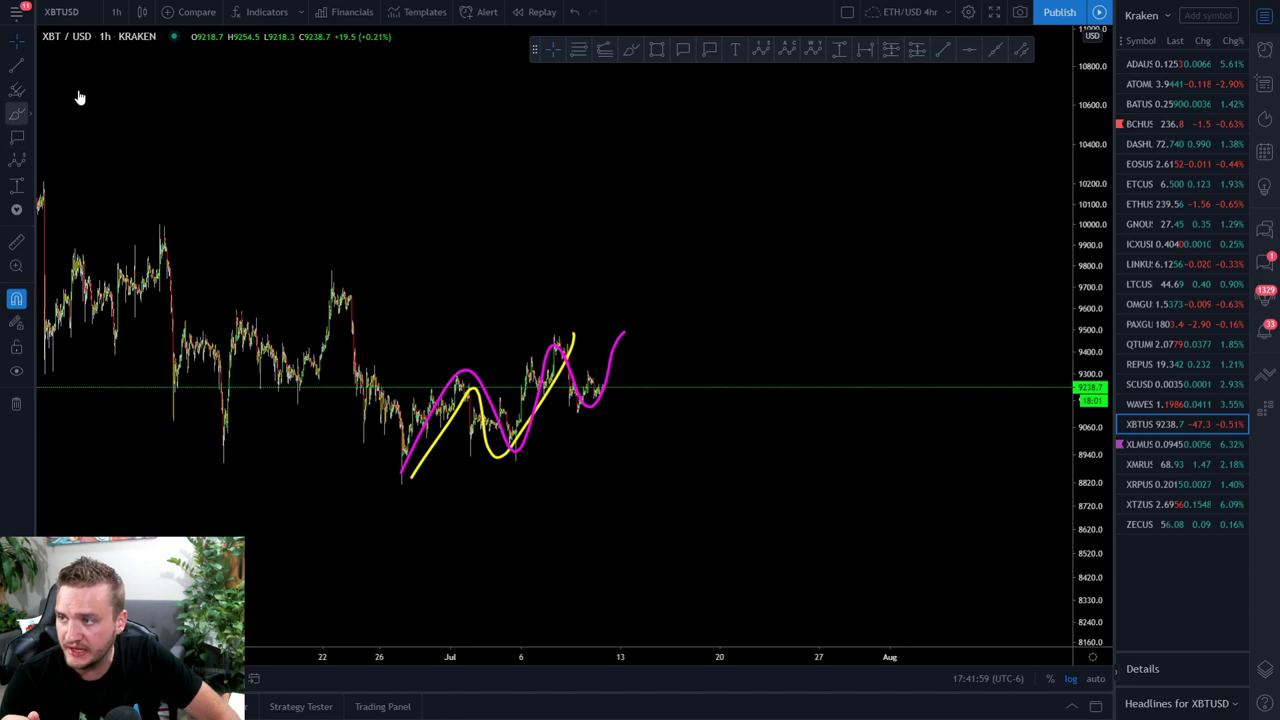
# Step: Switch the brush to white and draw a path projecting up toward 9800
pyautogui.click(765, 67)
pyautogui.click(870, 90)
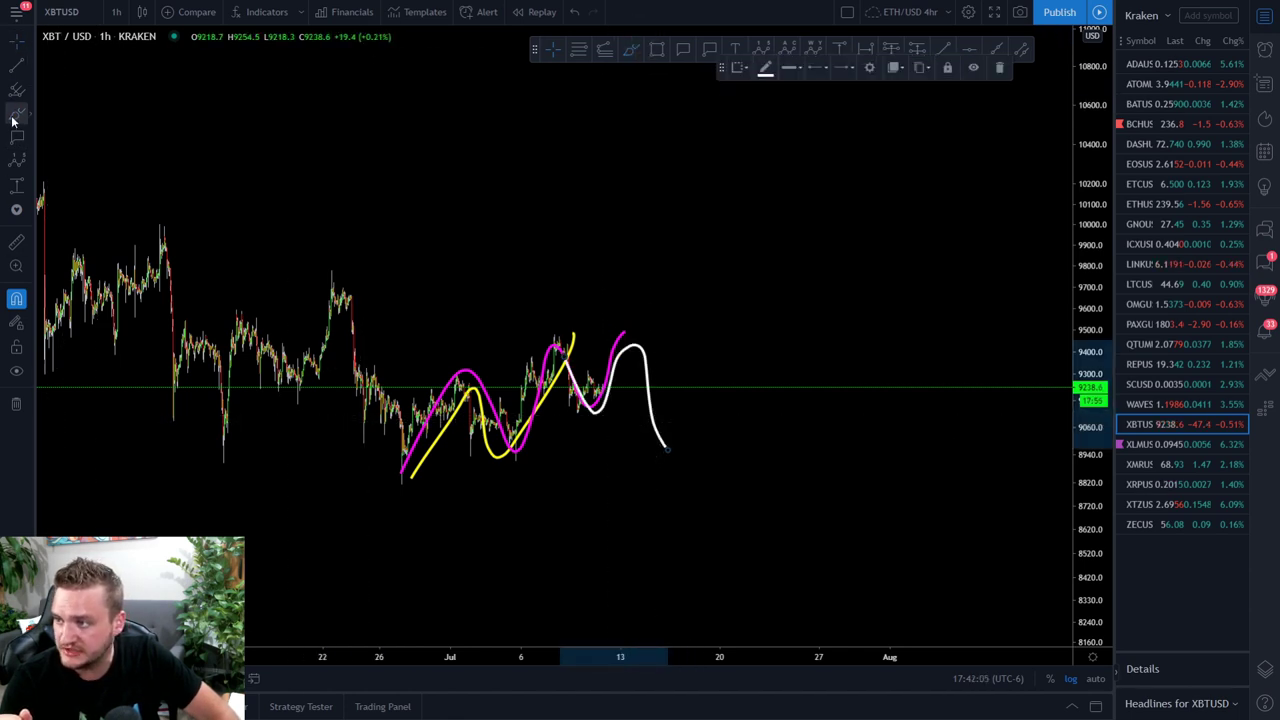
pyautogui.click(14, 116)
pyautogui.moveTo(400, 482); pyautogui.dragTo(790, 256)
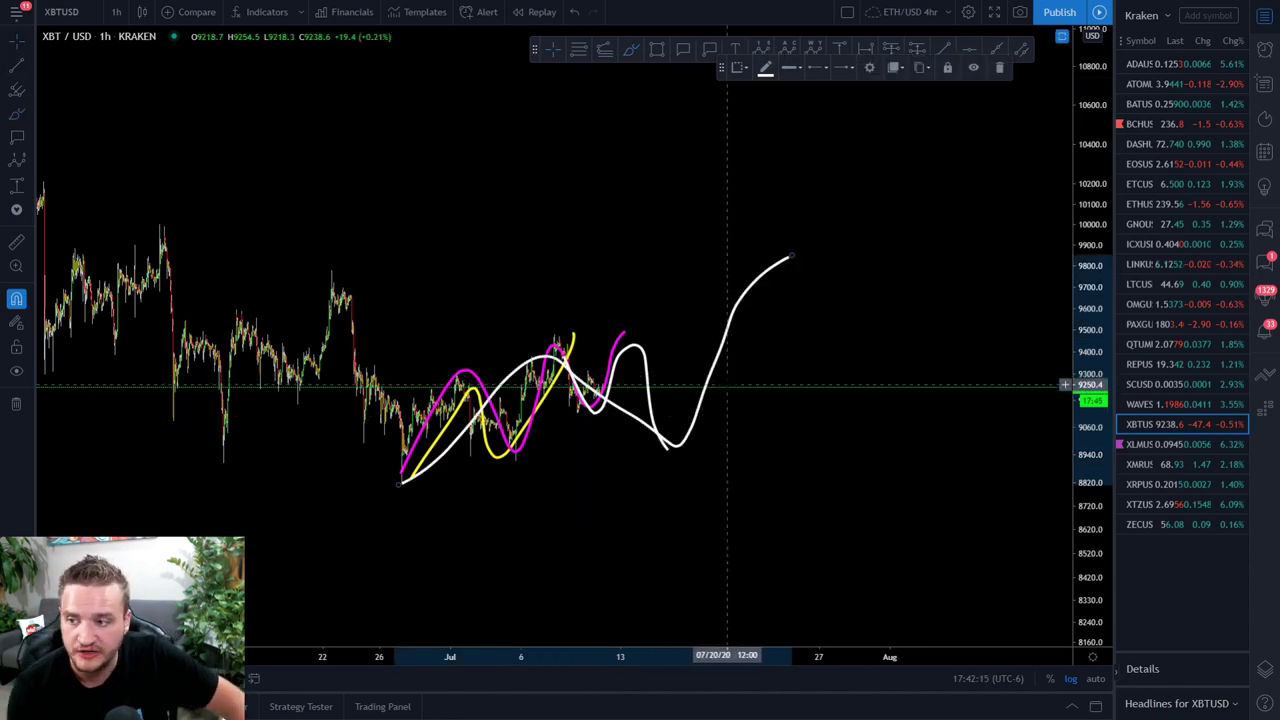
pyautogui.click(24, 44)
pyautogui.hscroll(-15, 643, 263)
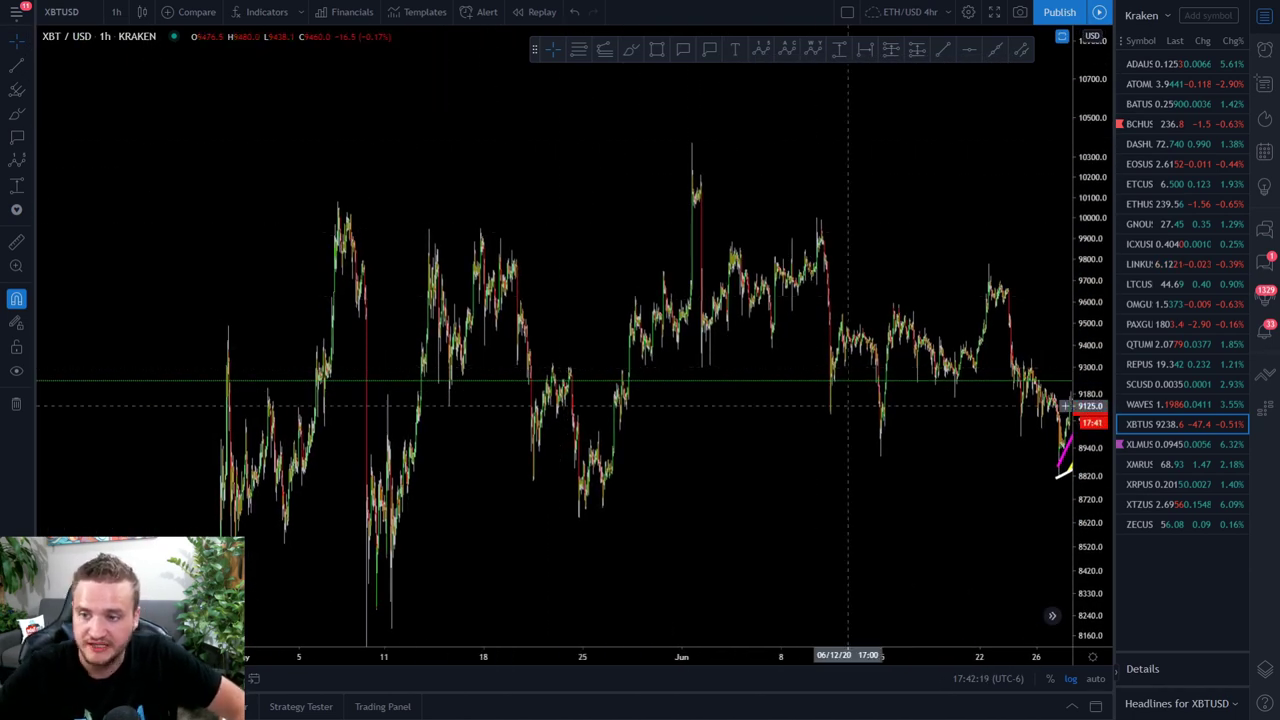
# Step: Drag the chart left to show the latest candles with the yellow, magenta and white waves
pyautogui.moveTo(980, 200); pyautogui.dragTo(438, 216)
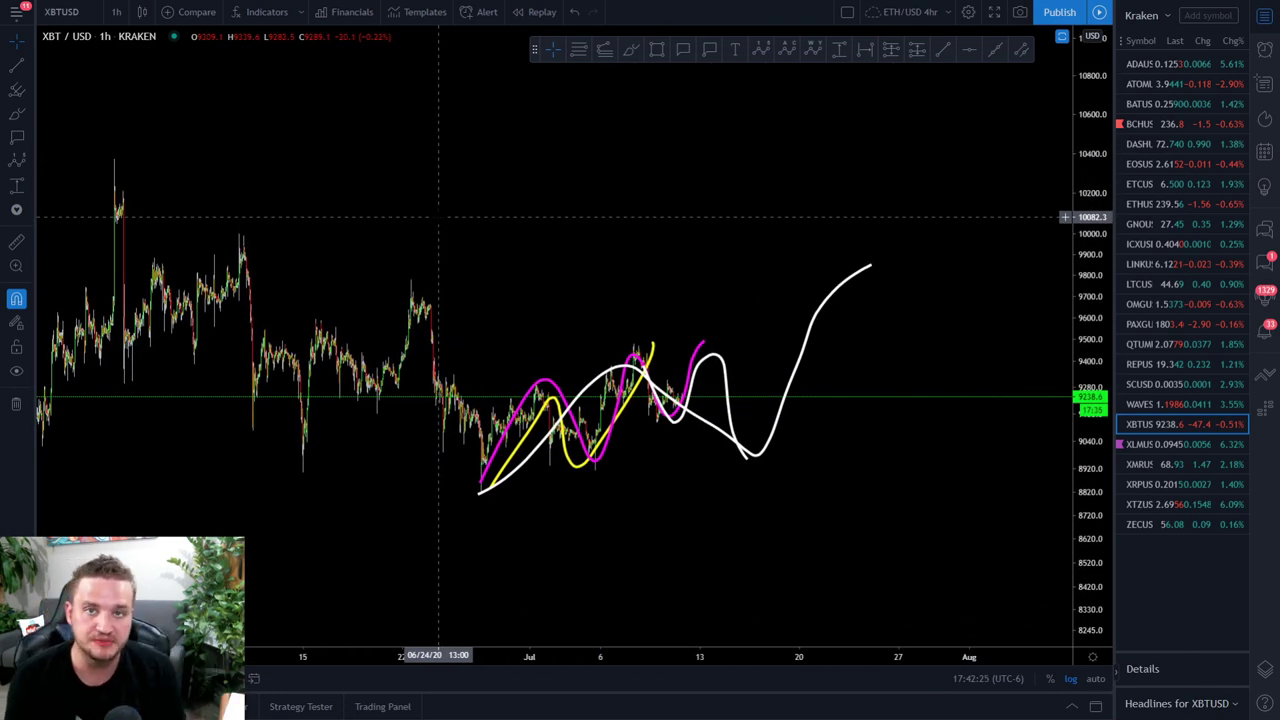